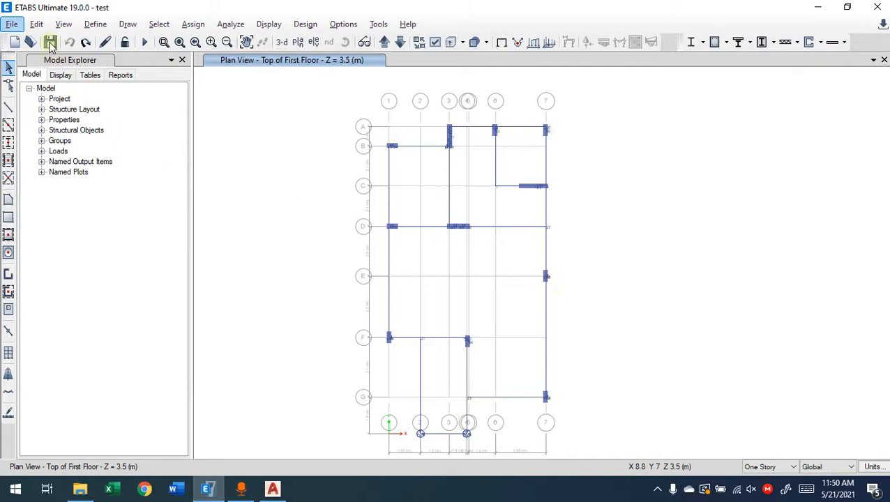
Review the structural floor types offered for adding a 3D structure from a template, and cancel without adding one.
mouse_move(129, 136)
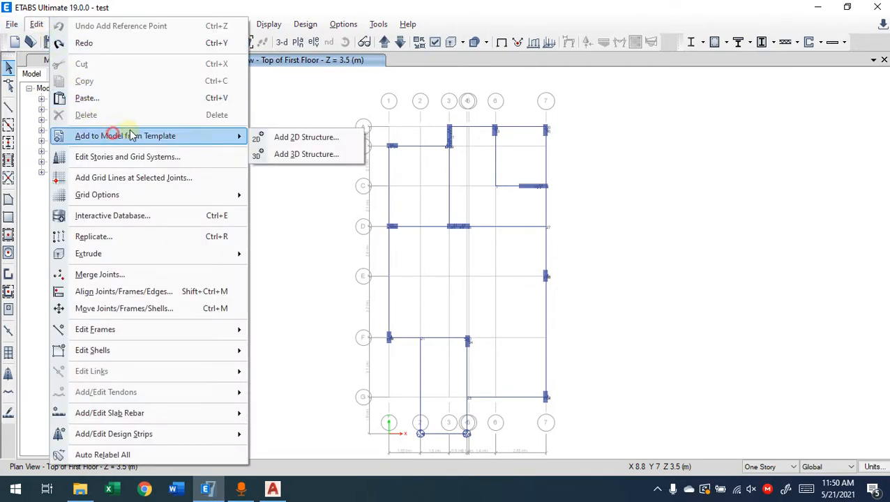
left_click(291, 153)
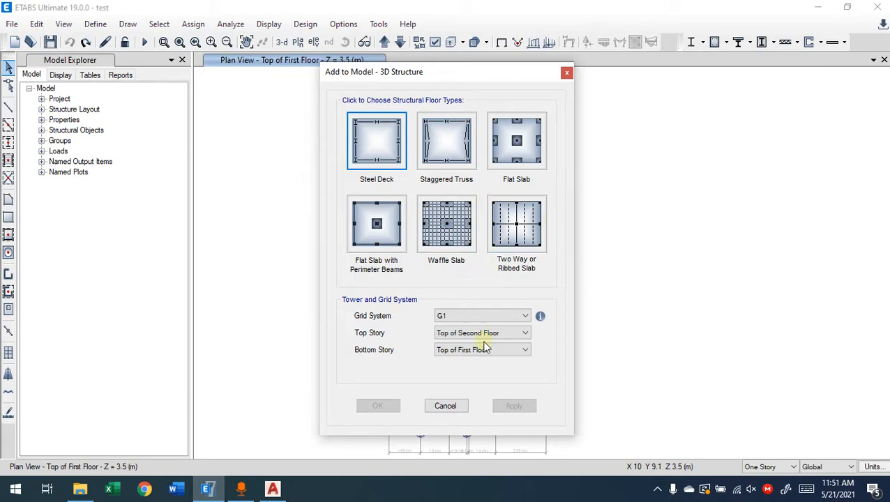
left_click(446, 406)
Select the four beams bounding the bay between grids 1–3 and B–D, and clear the selection.
scroll(415, 162, "up", 5)
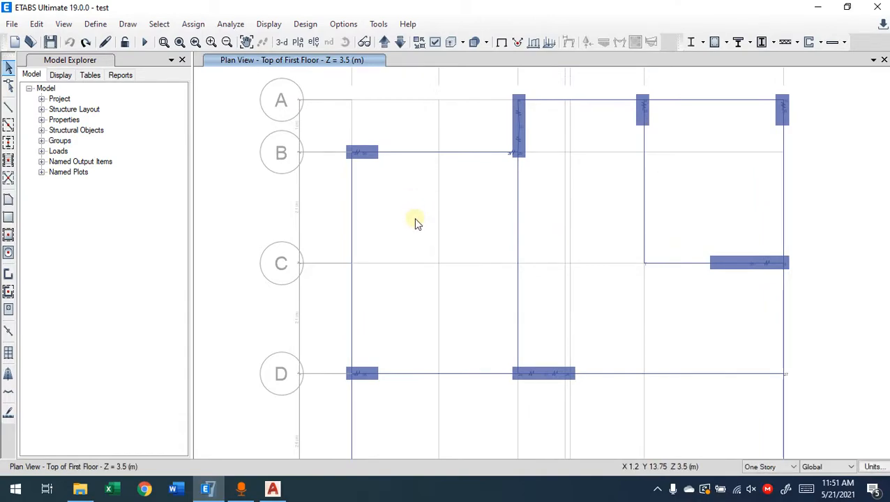
left_click_drag(552, 205, 333, 272)
left_click_drag(446, 117, 417, 386)
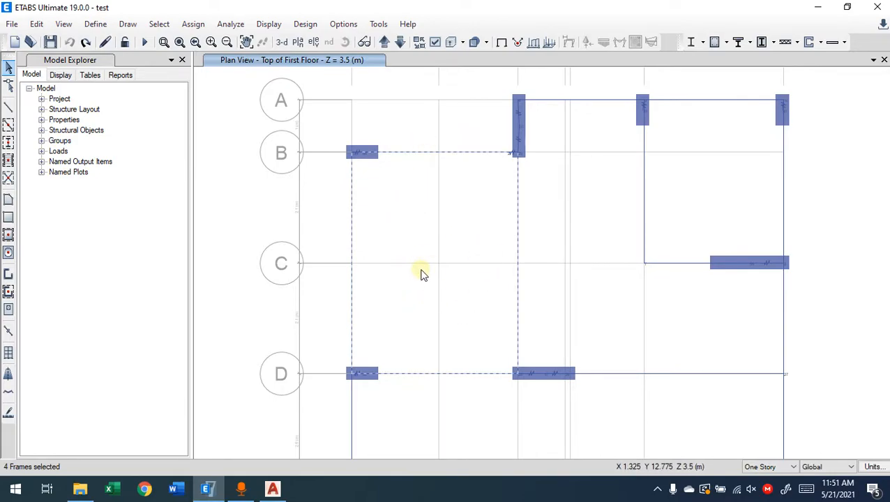
key("Escape")
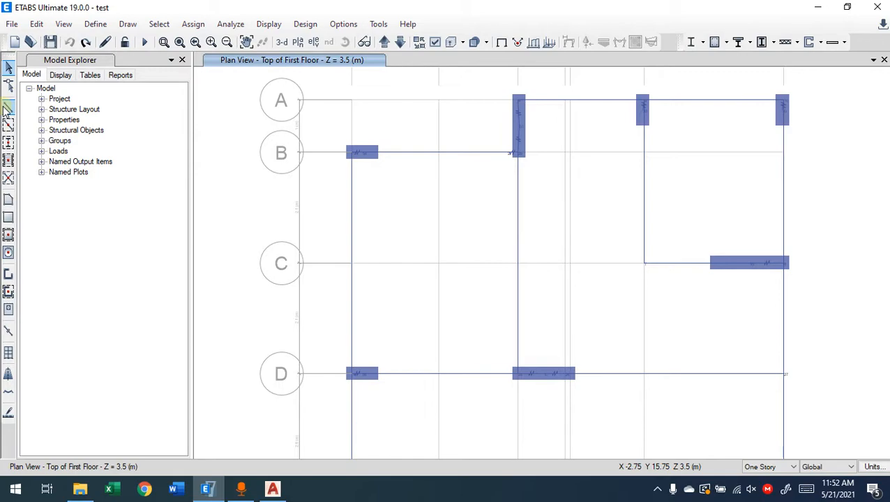
Start Quick Draw Secondary Beams with B15X40 as the section property.
left_click(8, 162)
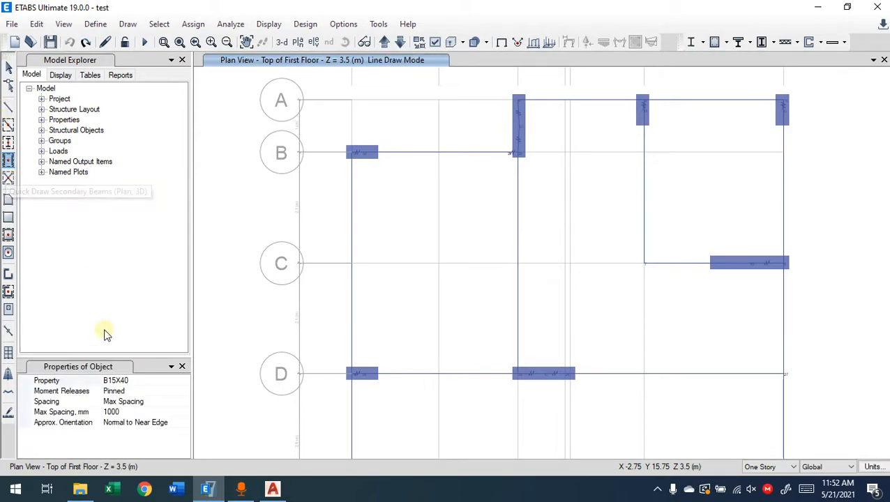
left_click(115, 380)
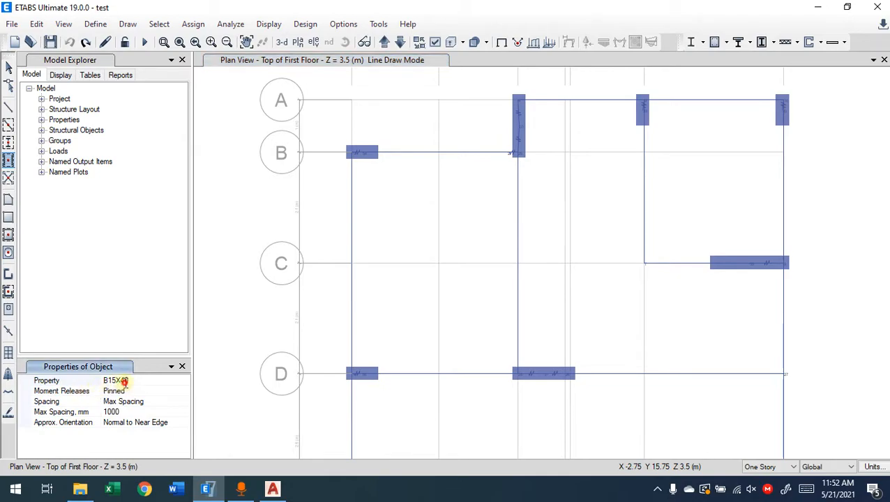
left_click(183, 384)
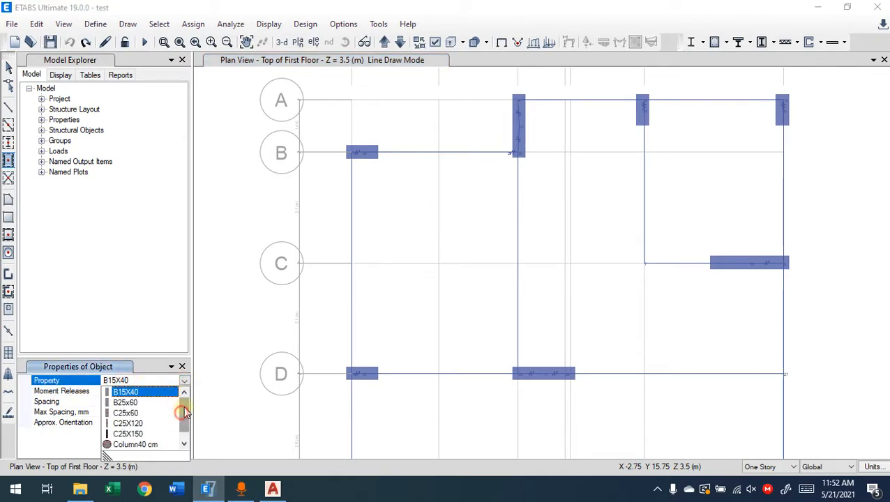
left_click(127, 403)
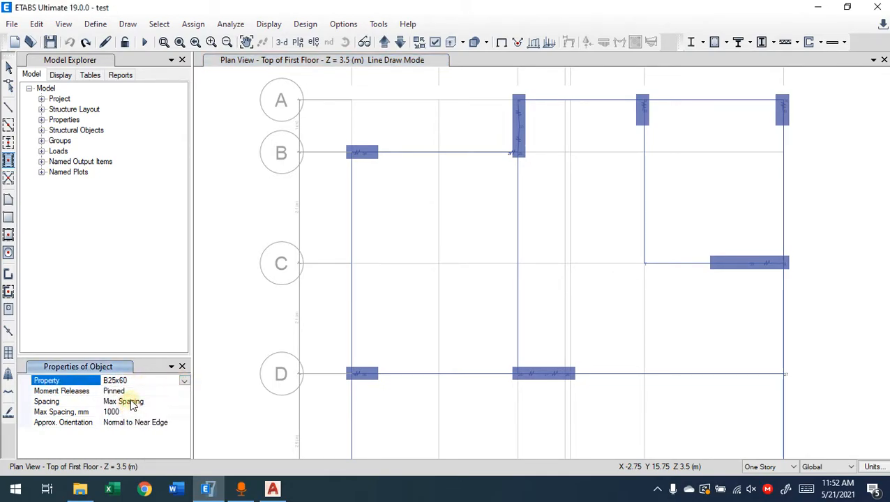
left_click(183, 380)
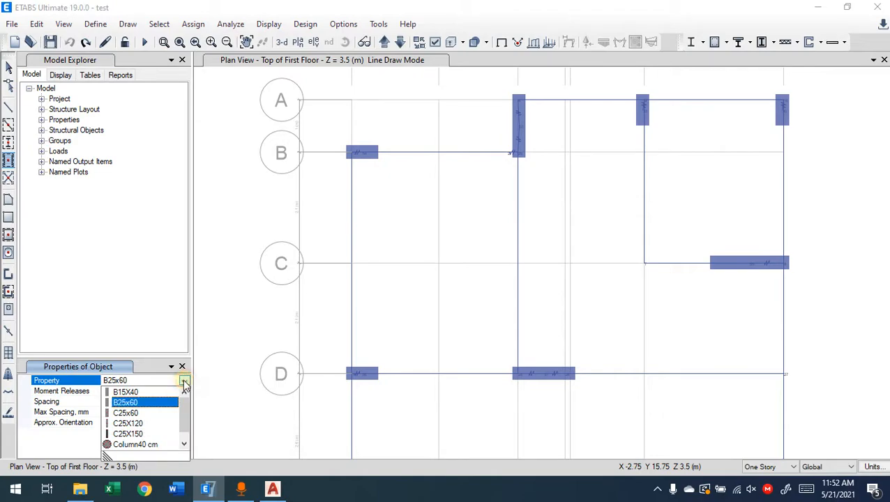
left_click(127, 393)
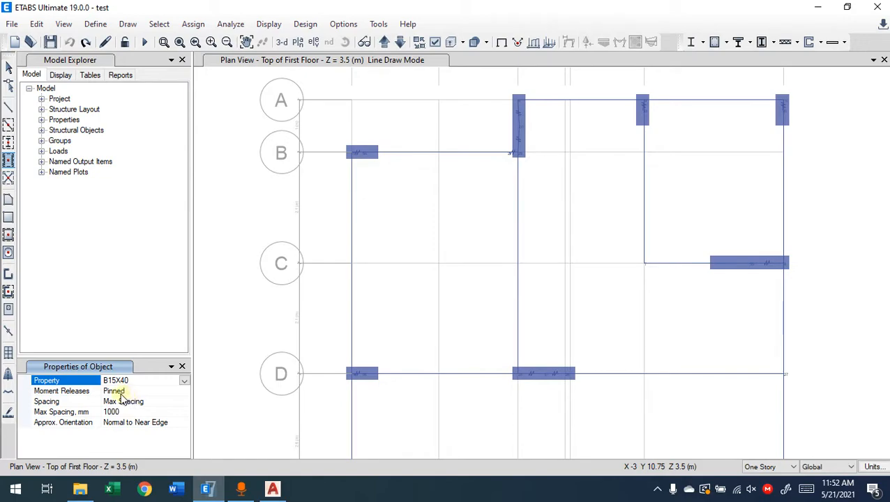
Try the No. of Beams spacing option for the secondary beams and return the spacing to Max Spacing.
left_click(178, 408)
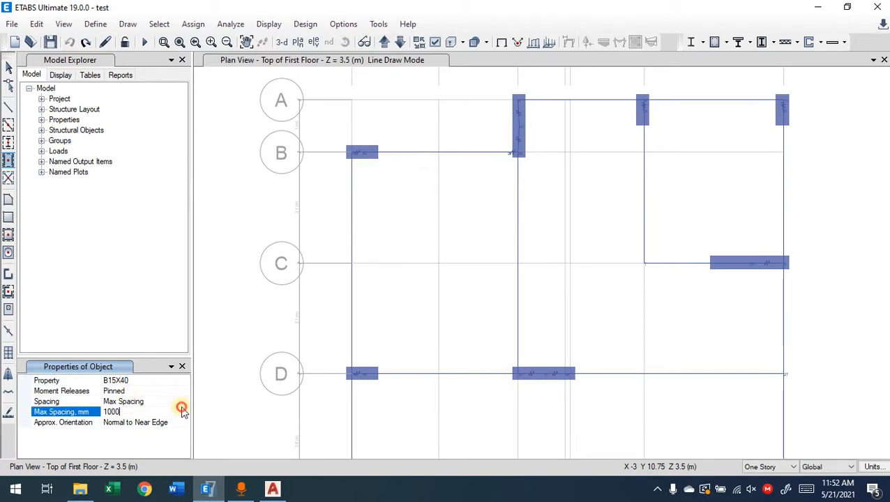
left_click(184, 403)
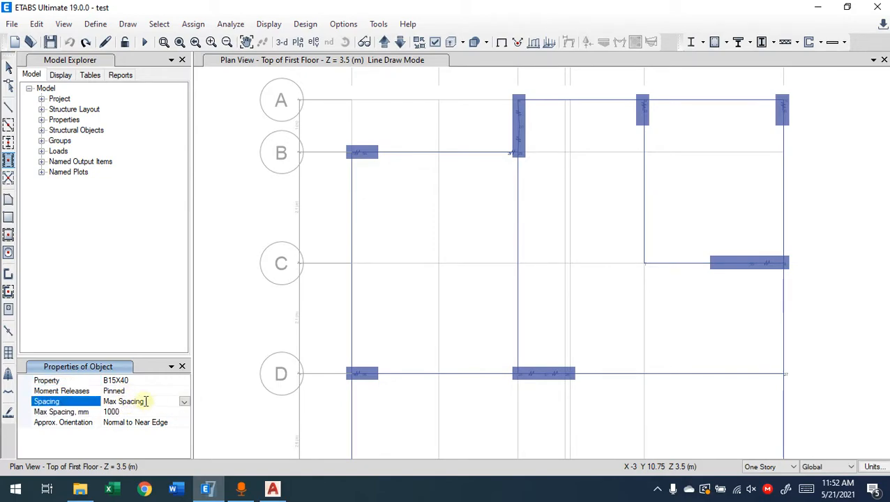
left_click(184, 402)
left_click(150, 421)
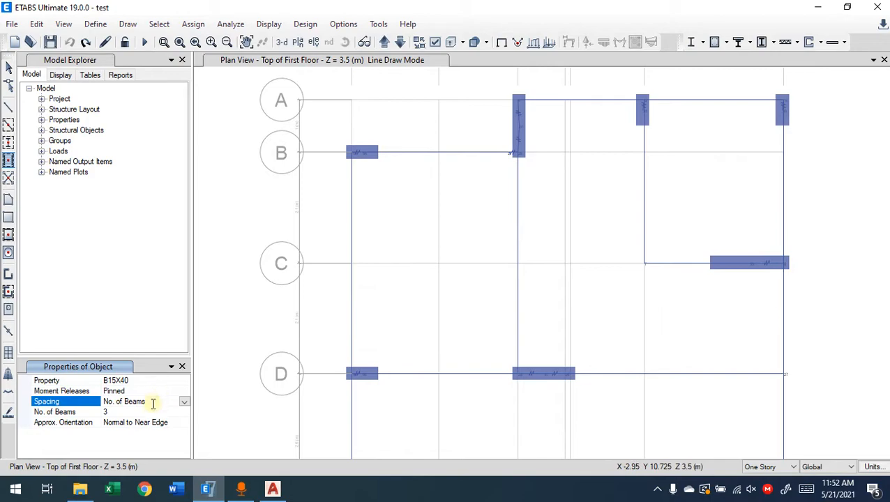
left_click(184, 402)
left_click(150, 416)
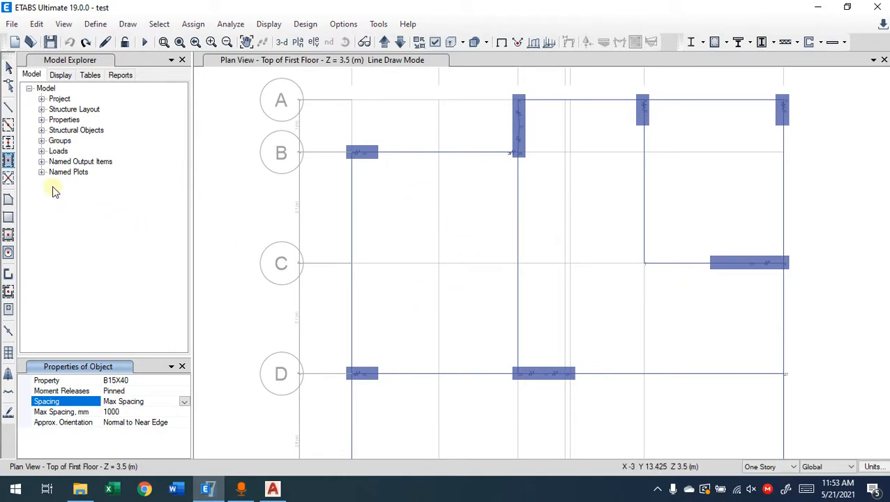
Outline the four grid panels between grids 1–3 and B–D with temporary red annotation rectangles.
left_click(12, 161)
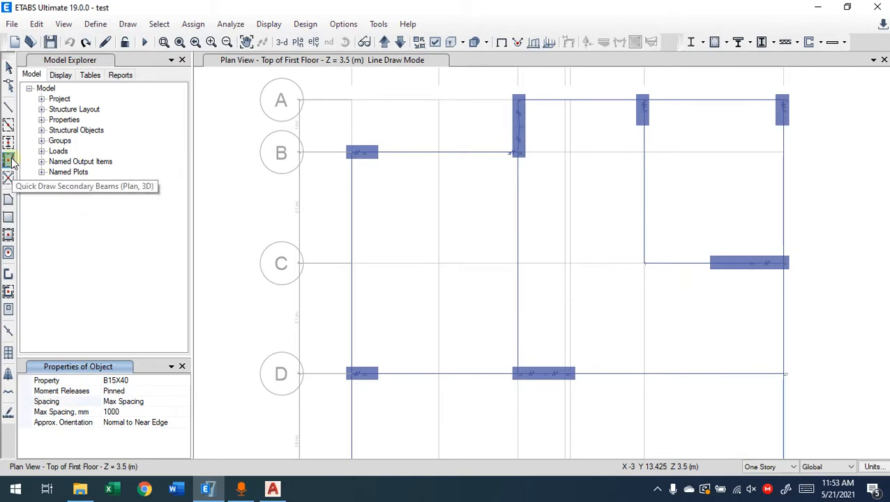
key("ctrl+alt+d")
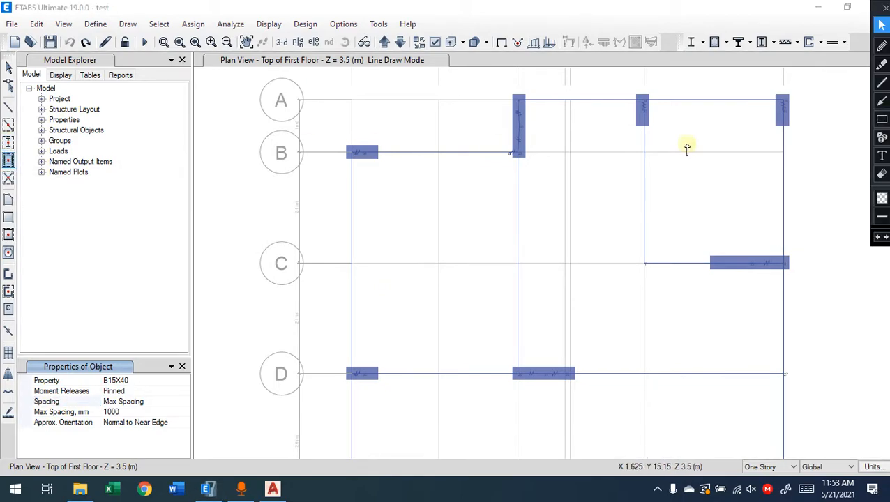
left_click(882, 198)
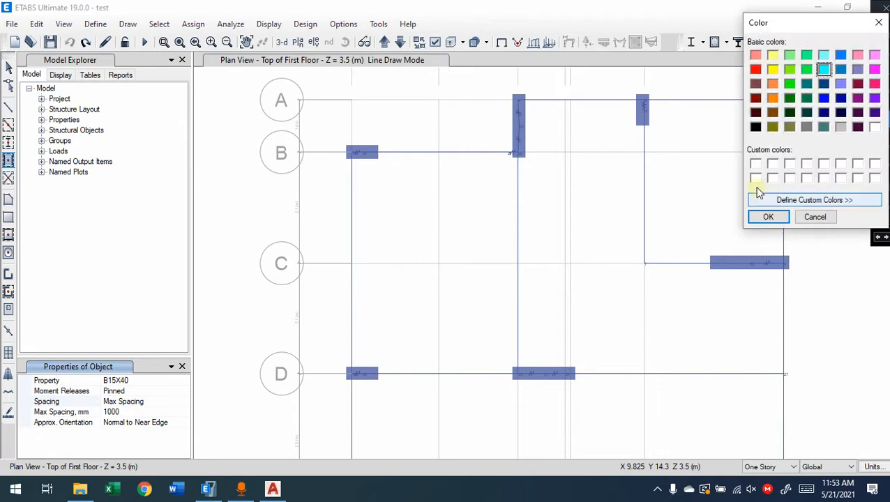
left_click(756, 69)
left_click(760, 217)
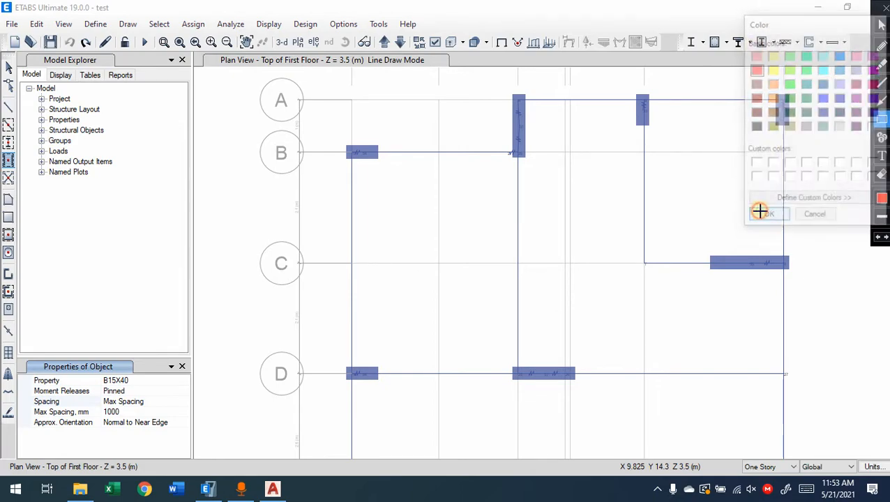
left_click_drag(440, 152, 351, 264)
left_click_drag(520, 149, 436, 262)
left_click_drag(510, 266, 439, 372)
left_click_drag(439, 264, 351, 374)
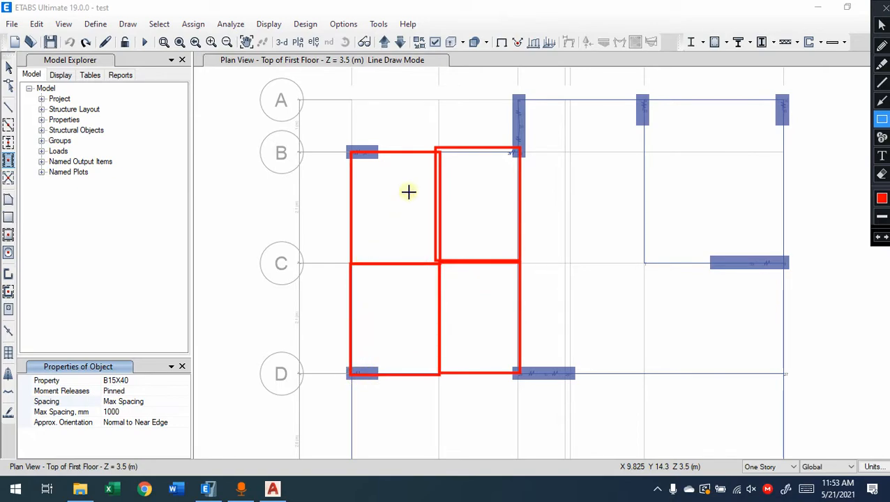
left_click(462, 224)
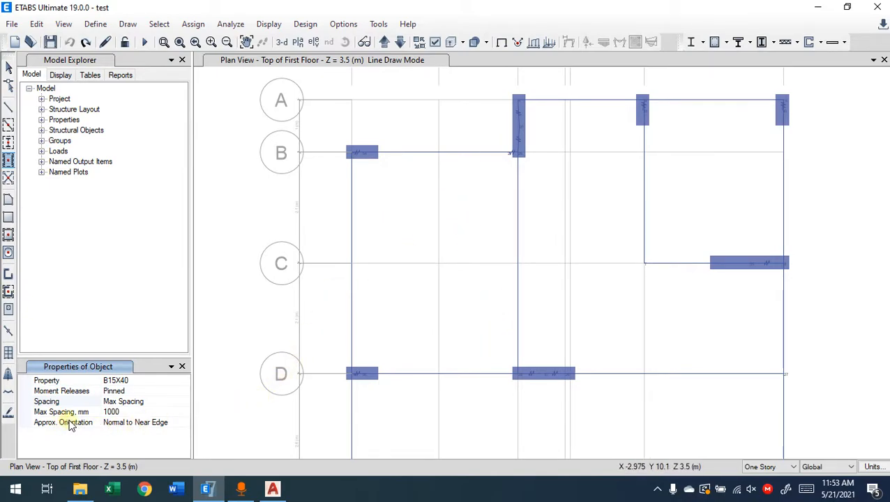
Preview the secondary beams with the approximate orientations Parallel to Y or R, Parallel to X or T, and Normal to Near Edge.
left_click(175, 422)
left_click(184, 422)
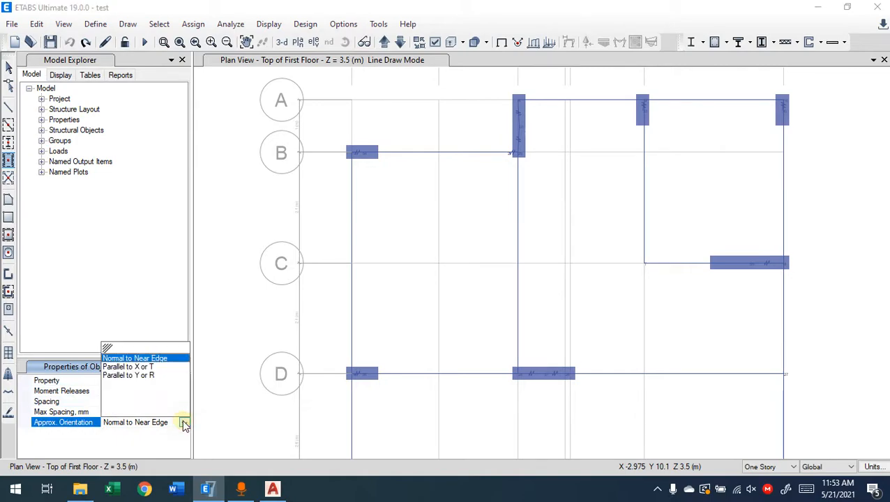
left_click(136, 376)
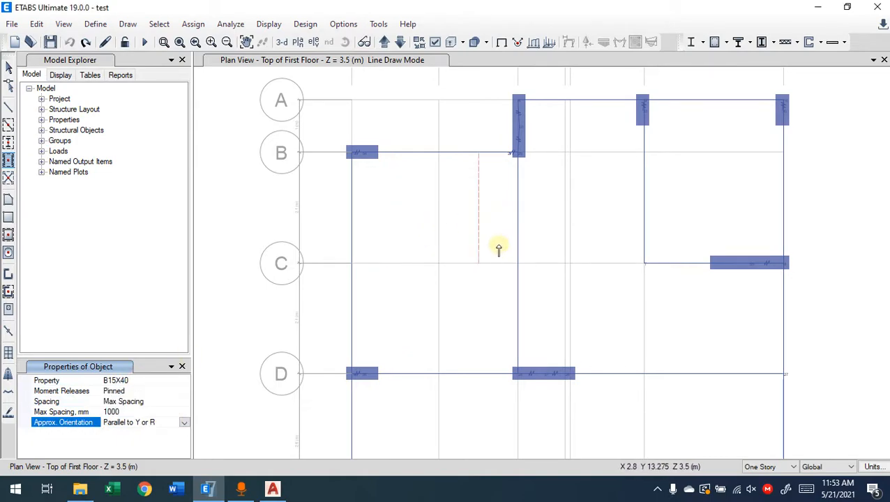
left_click(184, 423)
left_click(144, 367)
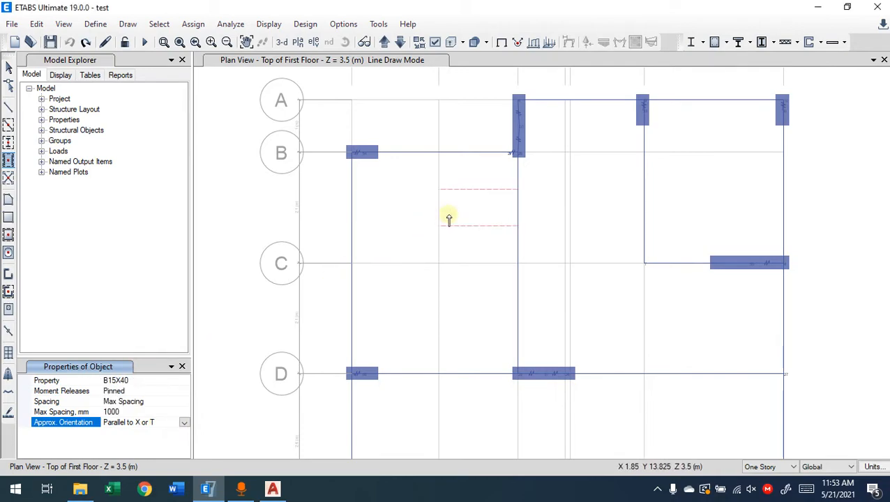
left_click(184, 423)
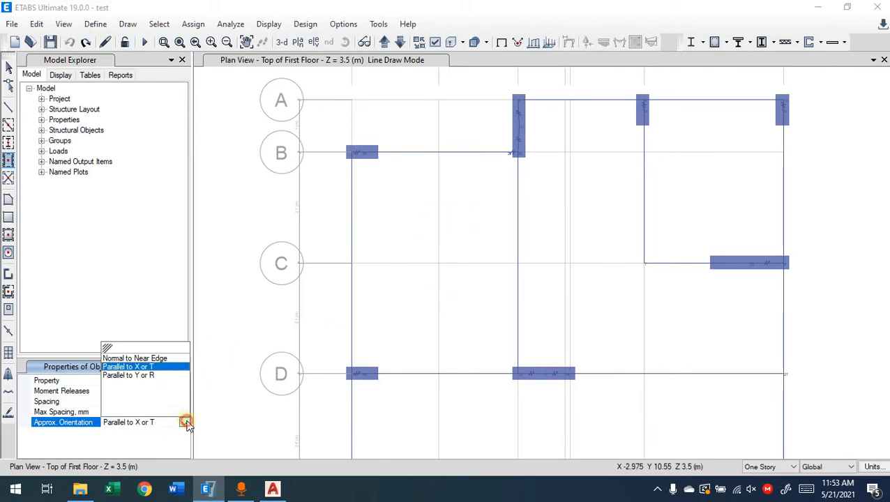
left_click(133, 358)
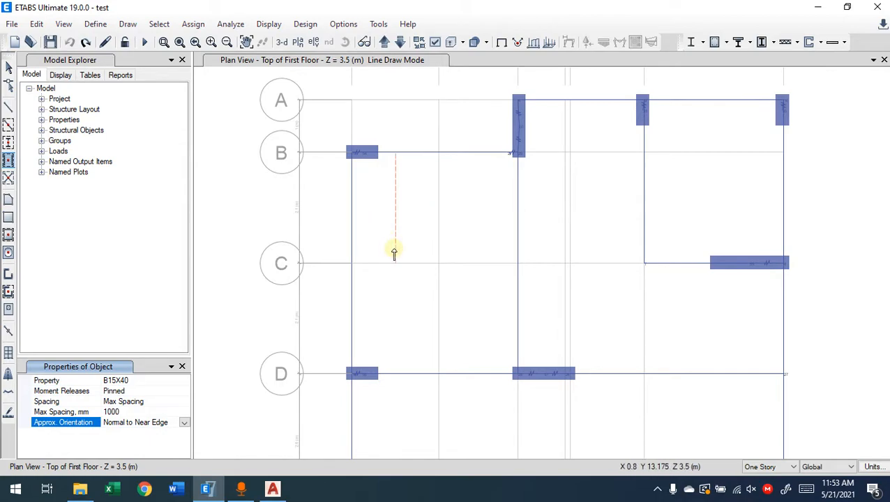
Draw secondary beams oriented Parallel to X or T in the four grid panels between grids 1–3 and B–D.
left_click(184, 423)
left_click(133, 367)
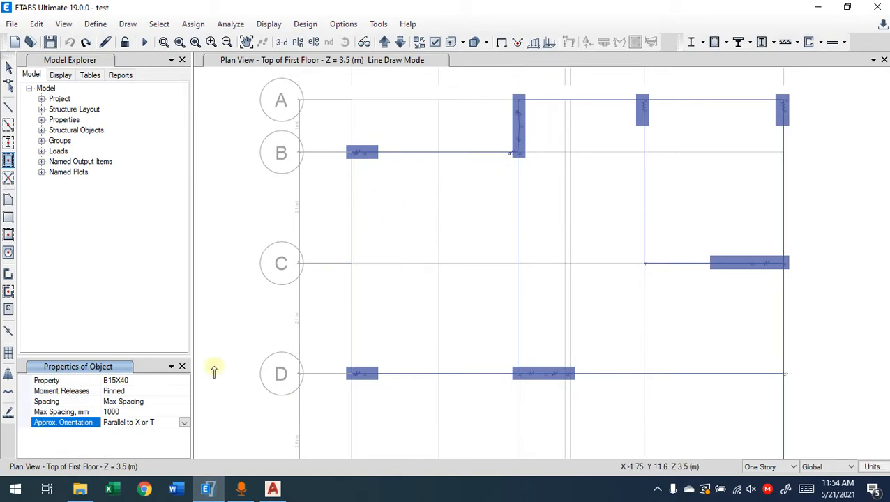
left_click(411, 210)
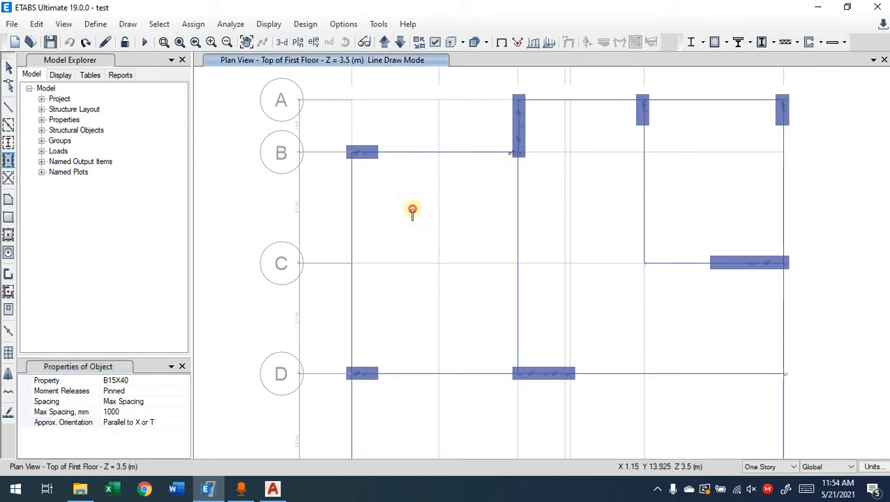
left_click(474, 320)
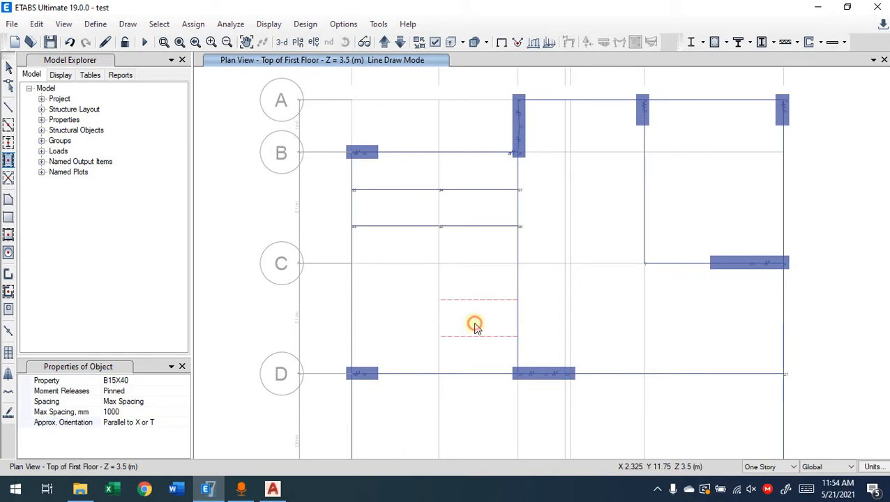
left_click(390, 327)
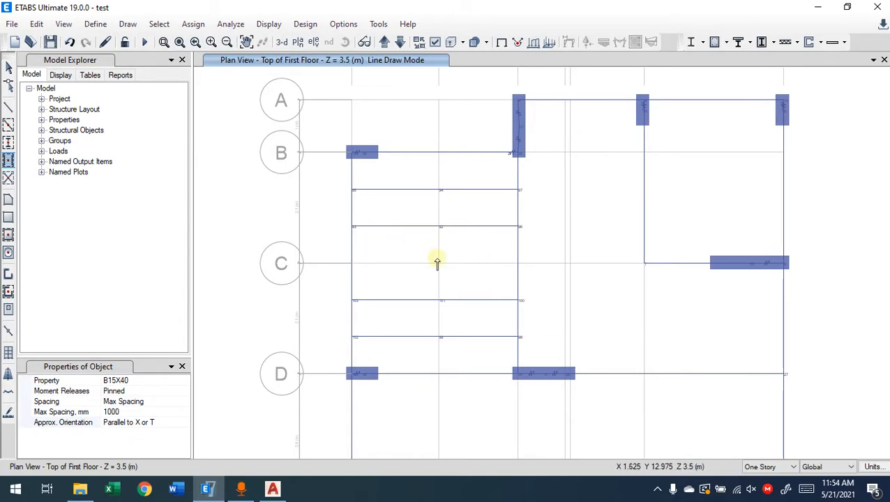
left_click(9, 161)
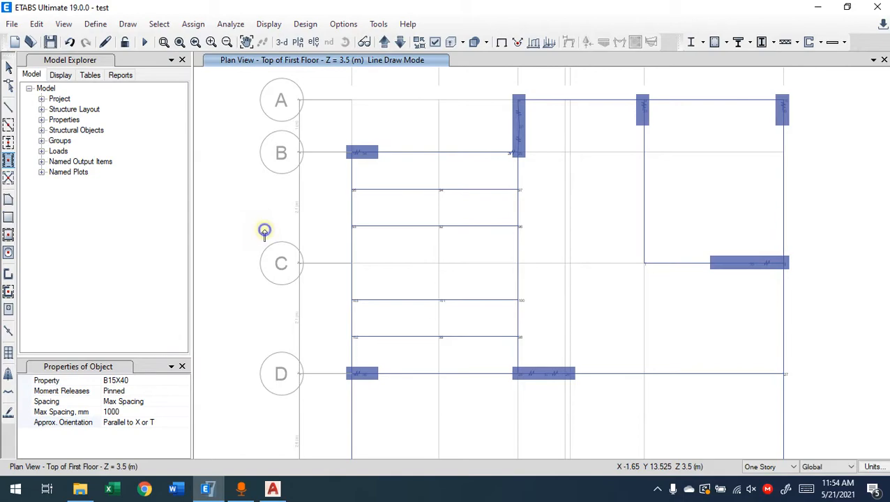
left_click(182, 367)
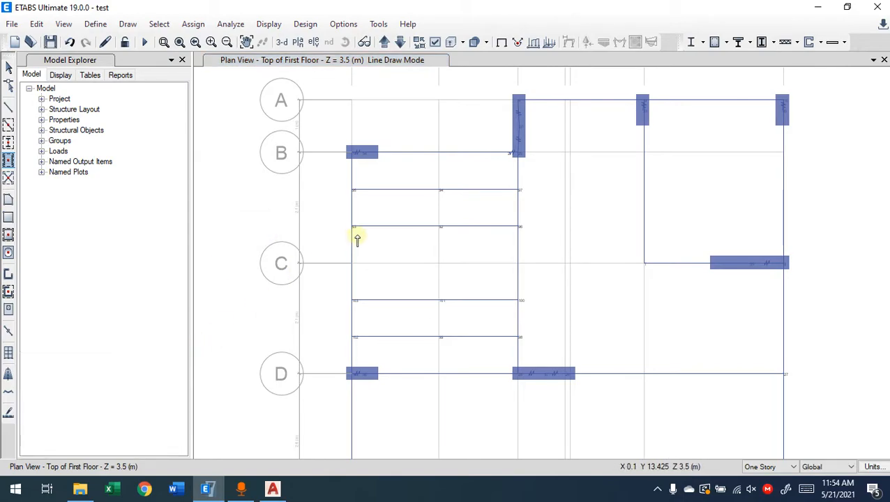
Start drawing straight B15X40 beams, trying Continuous moment releases and returning them to Pinned.
left_click(9, 110)
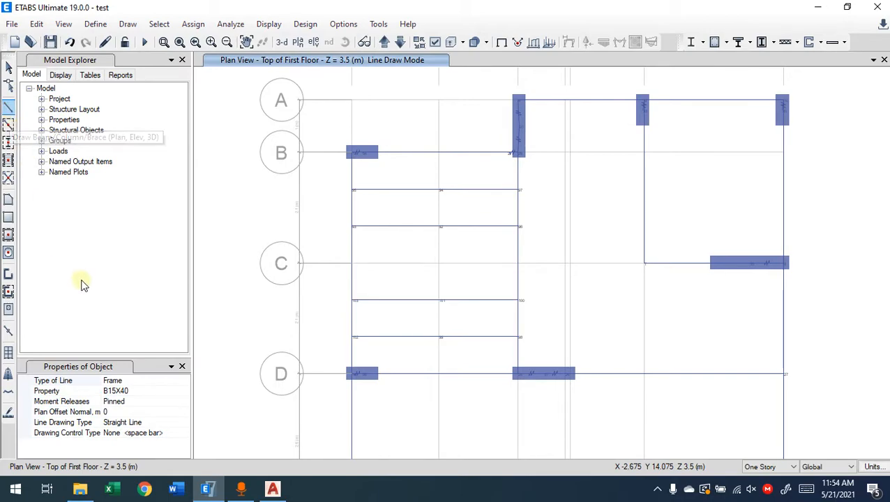
left_click(146, 391)
left_click(184, 393)
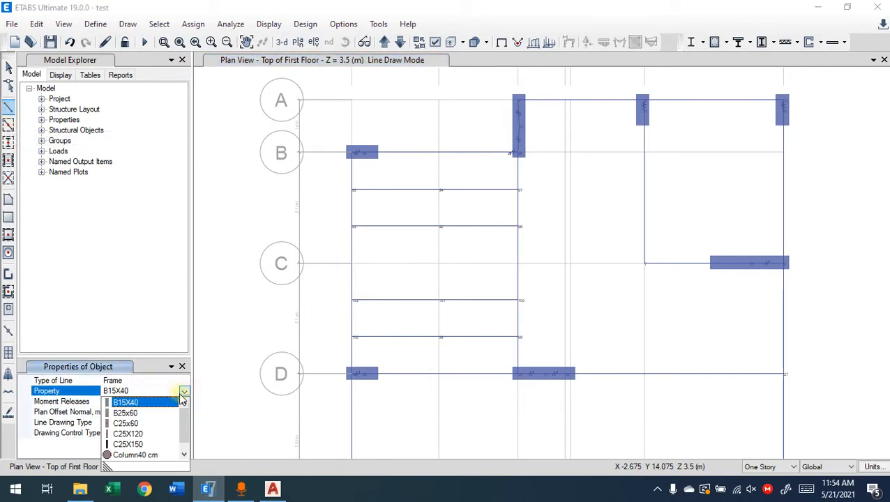
left_click(146, 404)
left_click(134, 401)
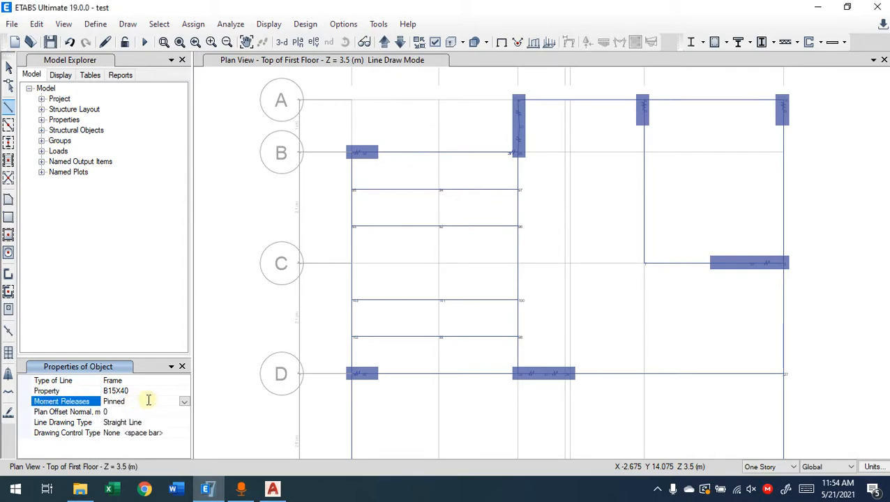
left_click(185, 403)
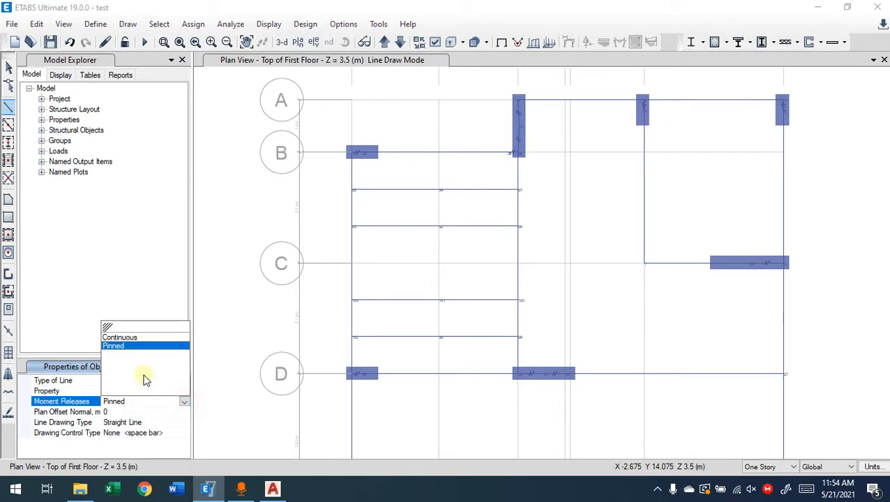
left_click(132, 337)
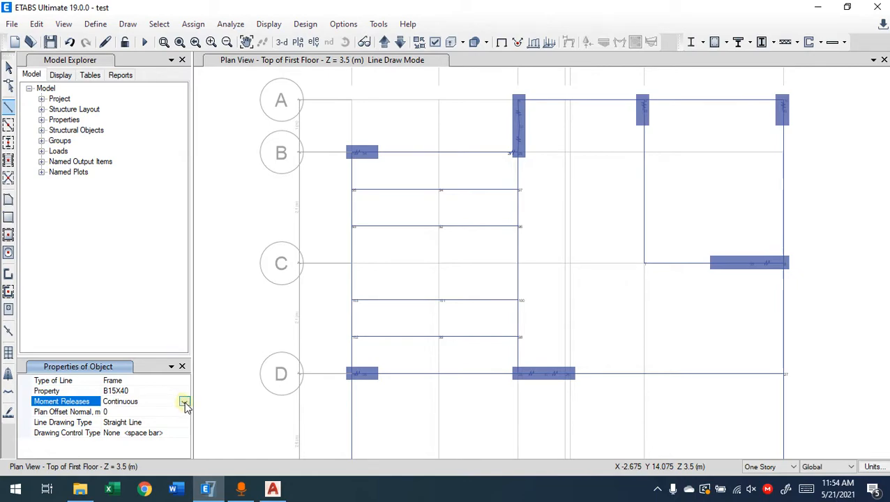
left_click(184, 404)
left_click(121, 347)
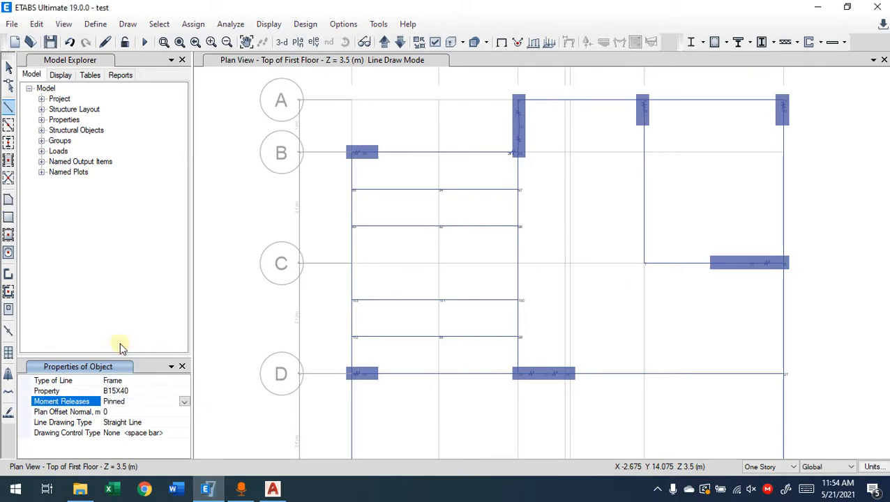
Draw a secondary beam along grid C between grids 1 and 3, and end the beam drawing.
left_click(352, 263)
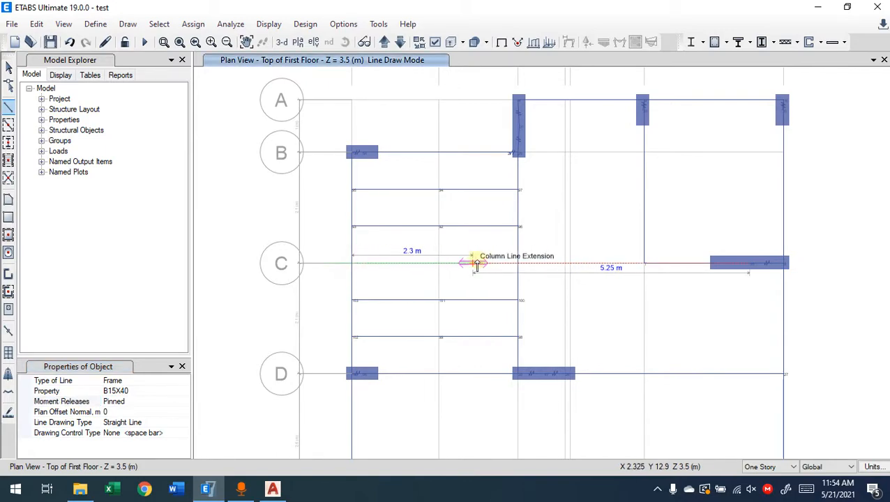
left_click(518, 263)
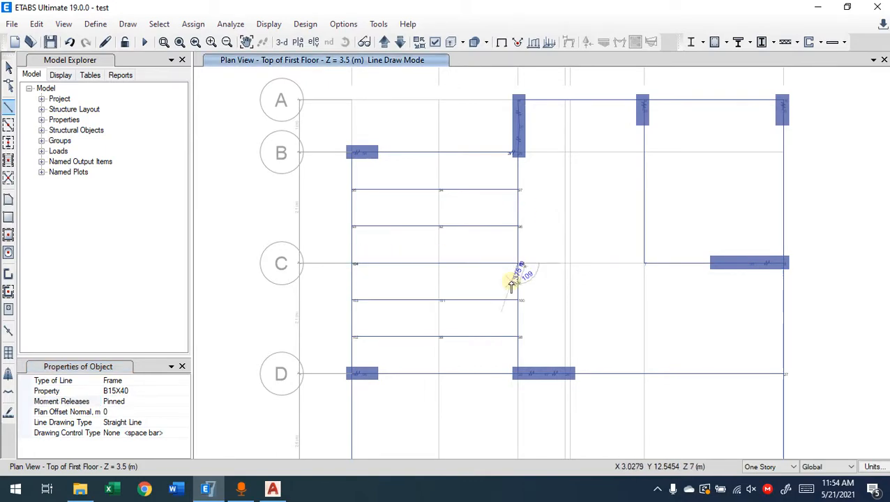
right_click(469, 265)
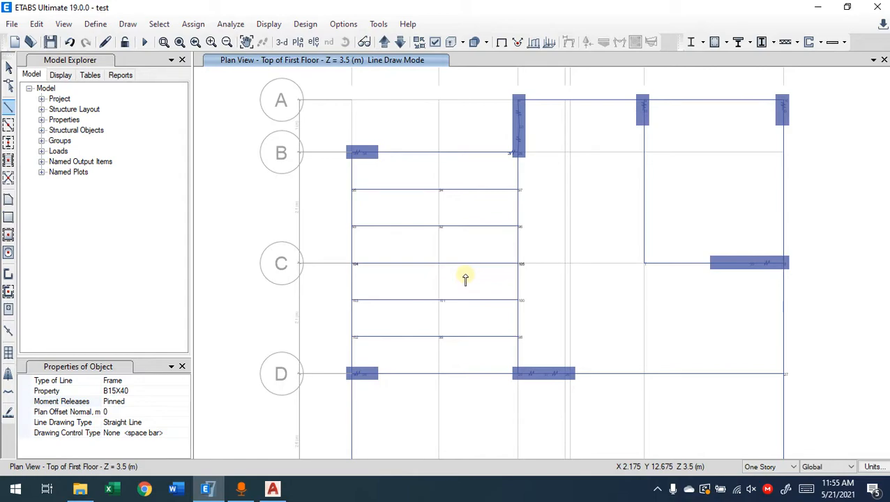
key("Escape")
Join the split segments of the four secondary beams above and below grid C into continuous frames.
left_click(444, 195)
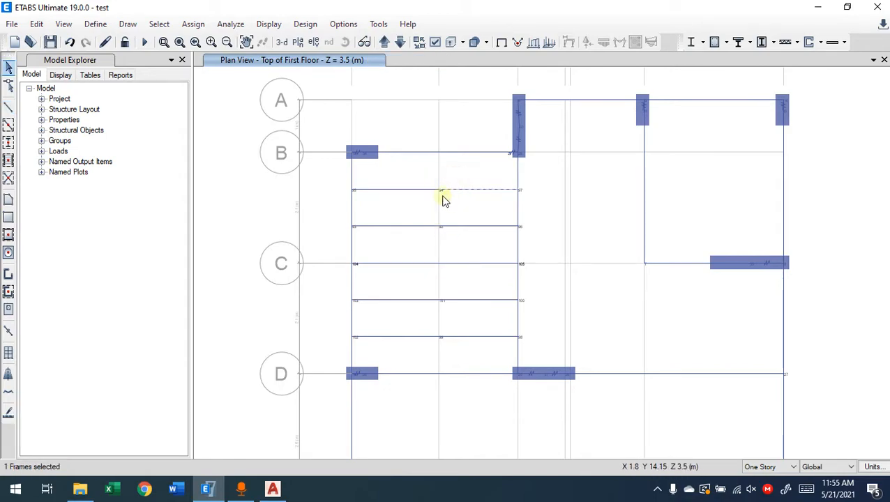
left_click(426, 188)
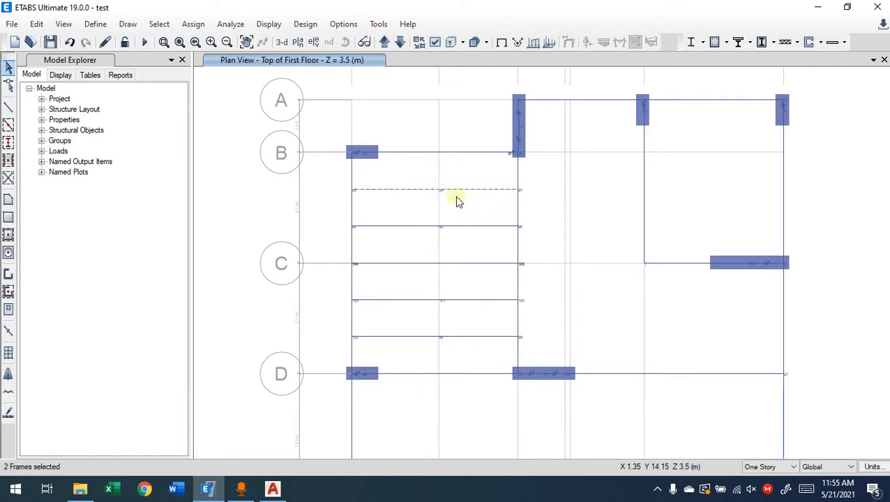
left_click_drag(491, 182, 412, 232)
left_click_drag(473, 290, 423, 344)
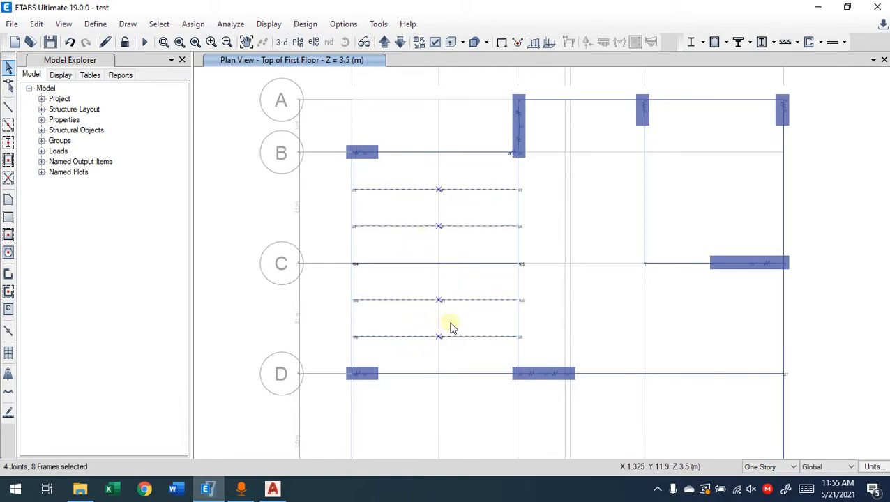
left_click(33, 24)
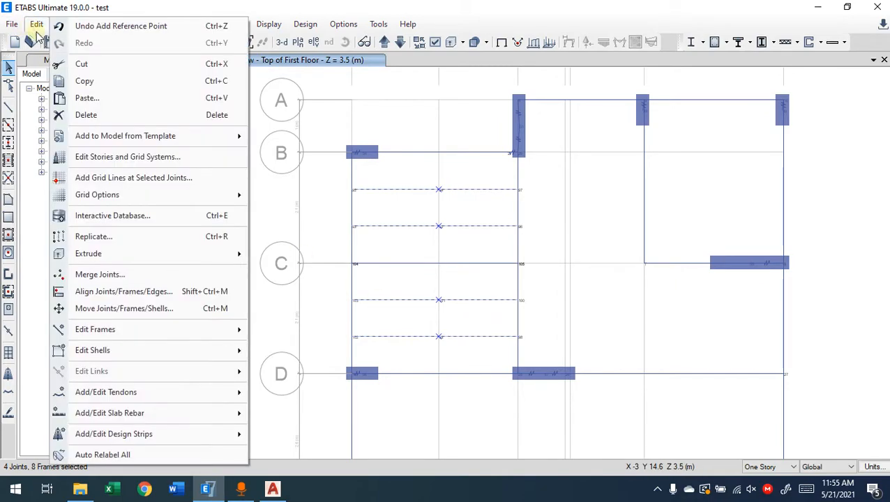
mouse_move(180, 334)
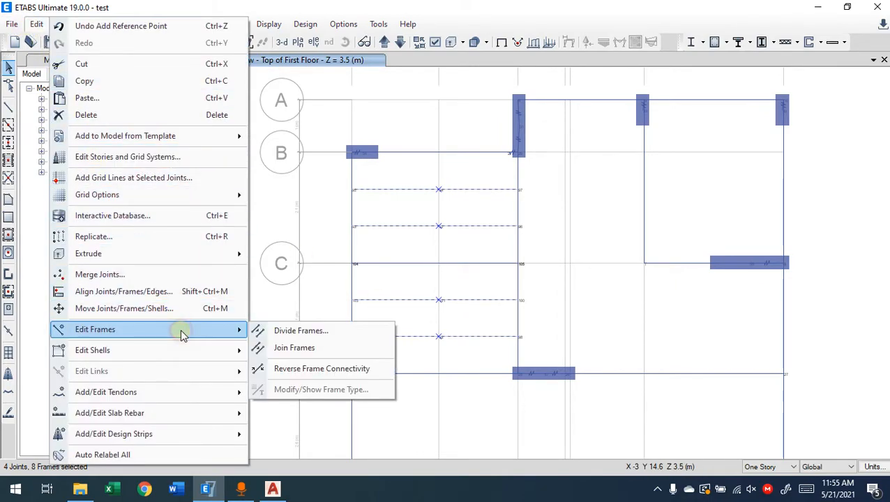
left_click(285, 348)
Select the joined secondary beams to check that each is a single frame, and clear the selection.
left_click(439, 189)
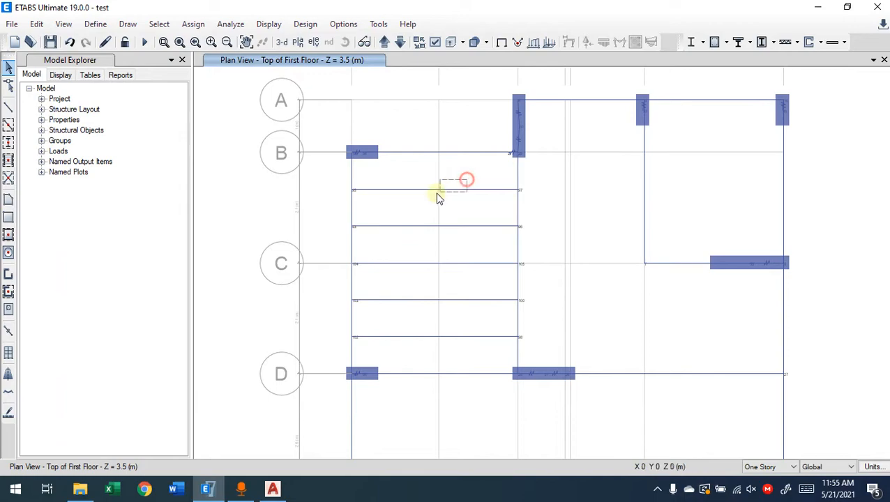
left_click(468, 227)
left_click(470, 300)
left_click(471, 337)
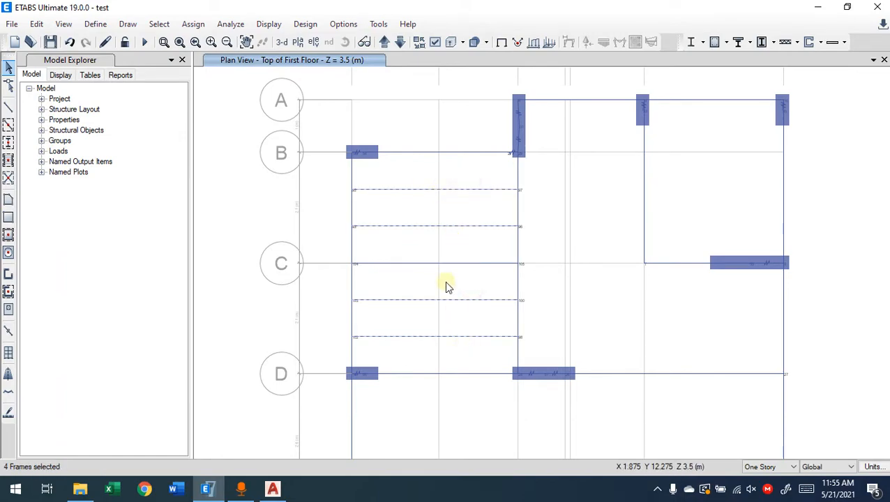
left_click(459, 240)
left_click_drag(477, 179, 465, 350)
left_click(461, 238)
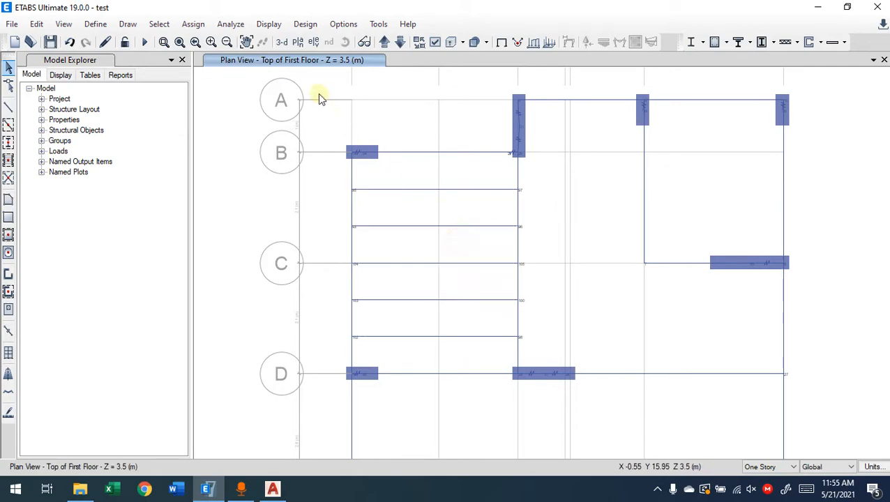
Show the frames extruded and try to align the grid B beam's end joint near grid 3 to the nearest frame or edge.
left_click(445, 42)
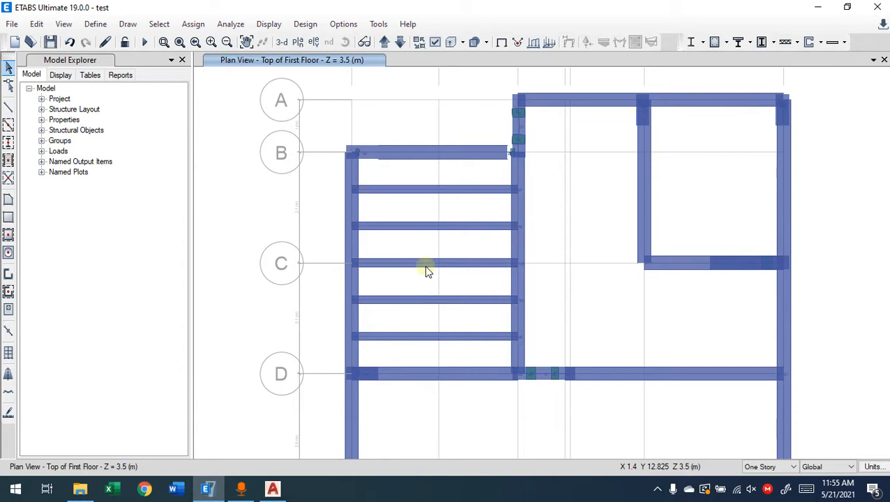
left_click(456, 166)
scroll(460, 157, "up", 3)
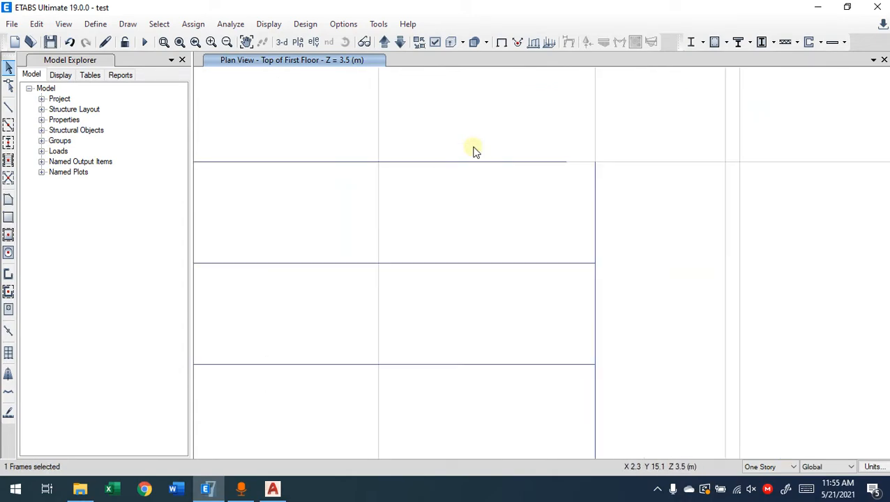
middle_click_drag(532, 199, 456, 242)
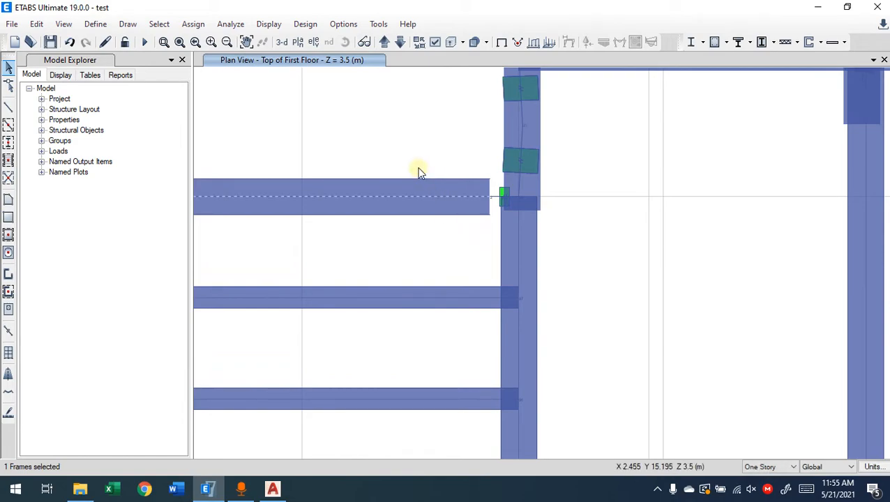
key("ctrl+shift+m")
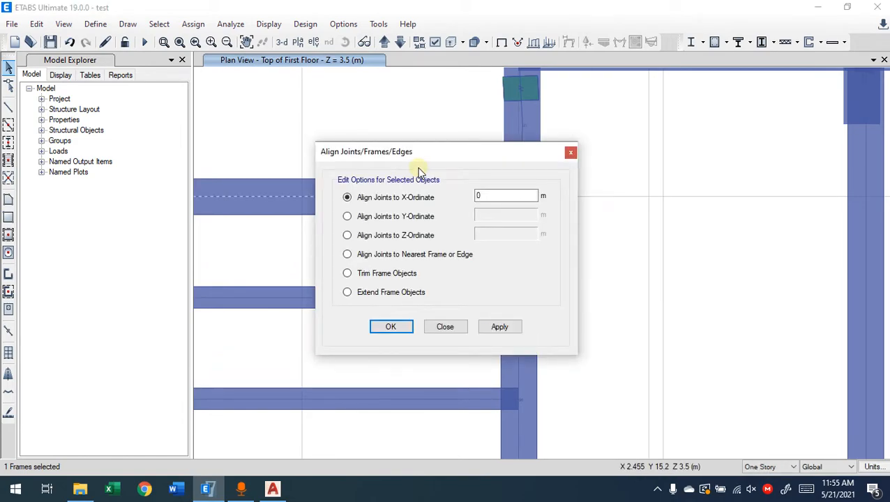
left_click_drag(420, 165, 135, 151)
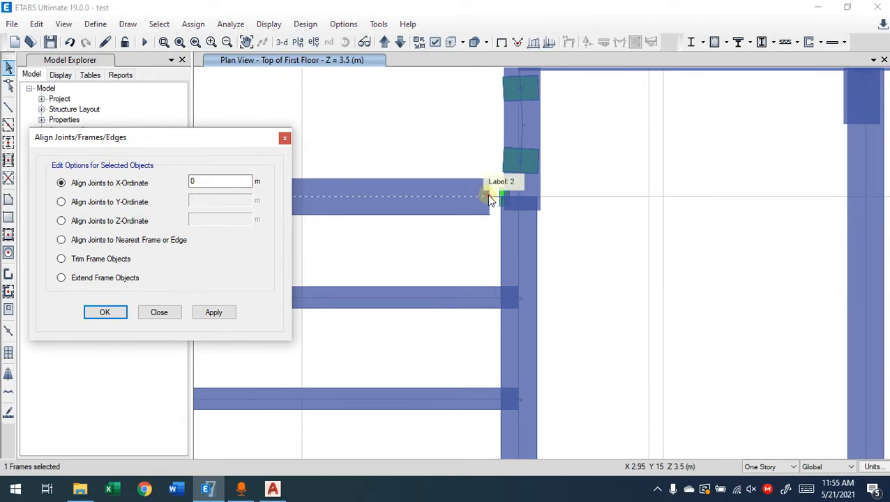
left_click(62, 240)
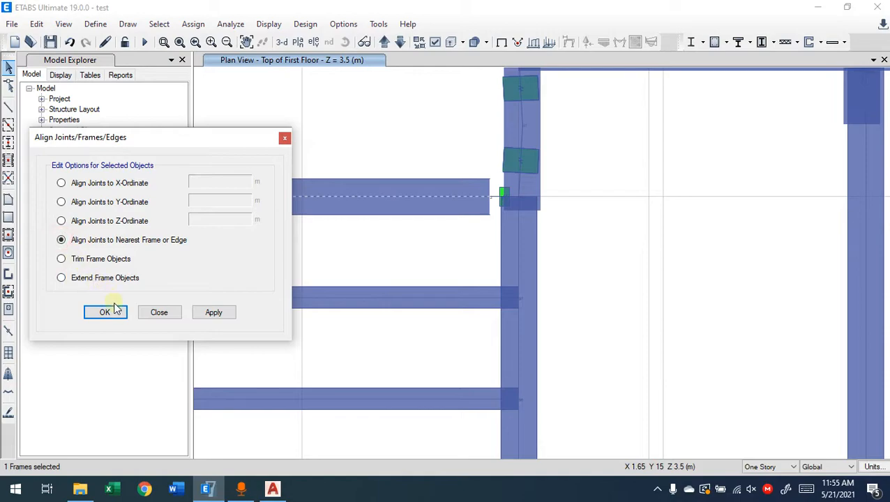
left_click(487, 198)
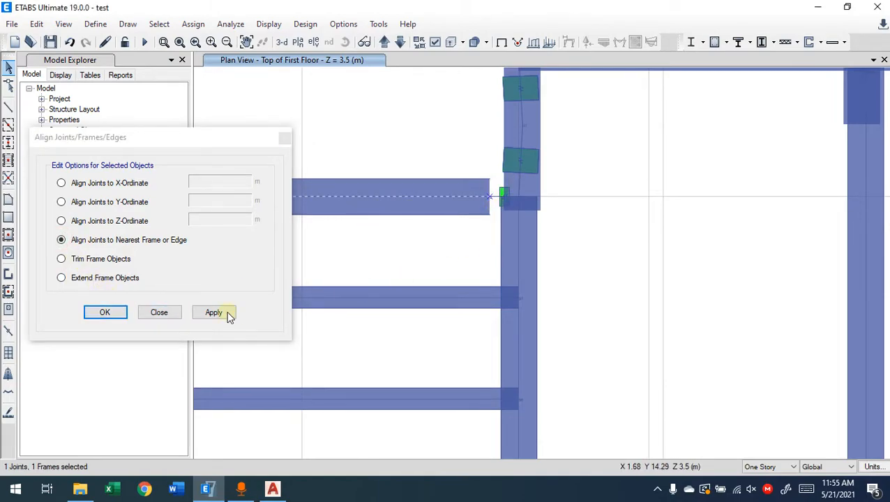
left_click(109, 314)
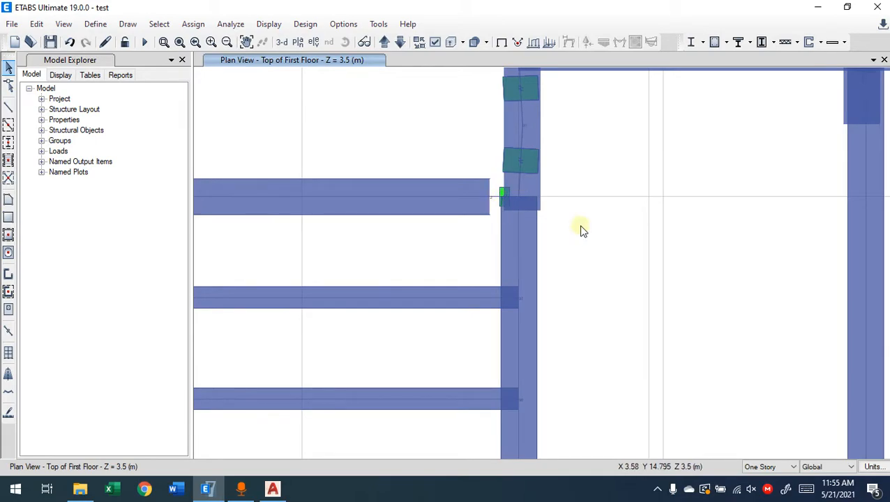
Examine the secondary beams and their supports in the 3D view from below and from above.
scroll(515, 239, "down", 3)
middle_click_drag(427, 237, 486, 169)
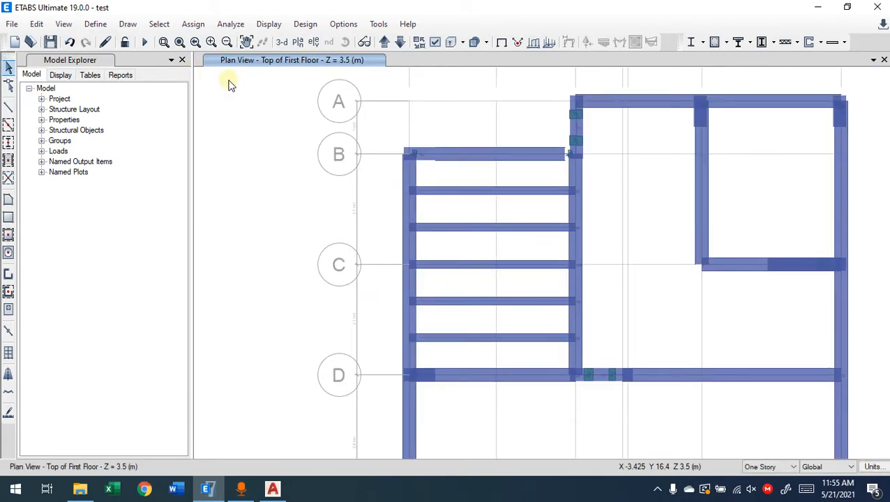
left_click(281, 41)
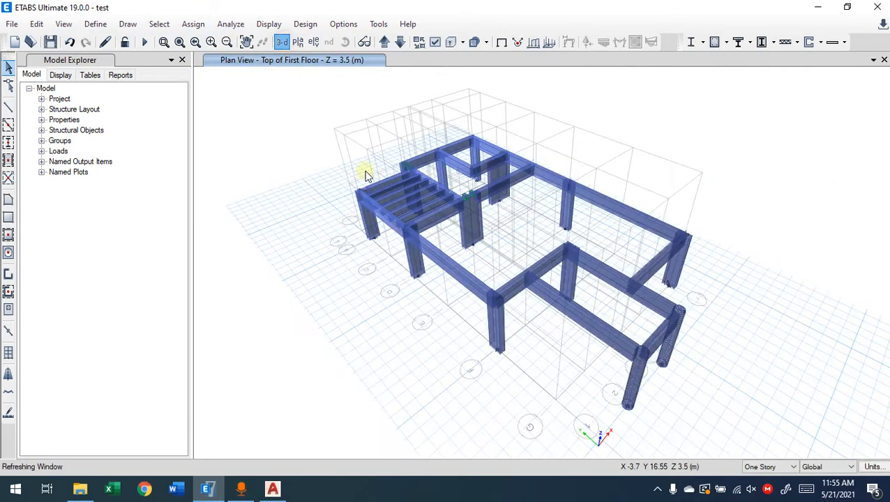
middle_click_drag(421, 298, 420, 150, "shift")
scroll(395, 233, "up", 5)
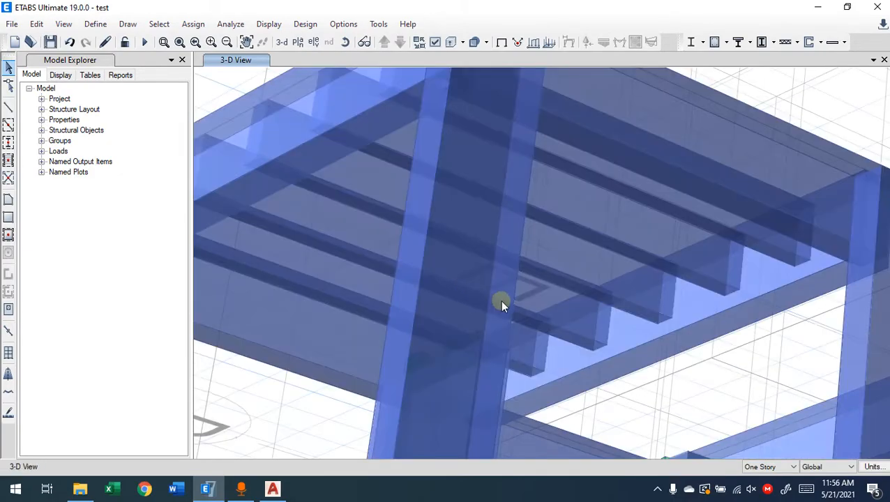
scroll(680, 376, "down", 5)
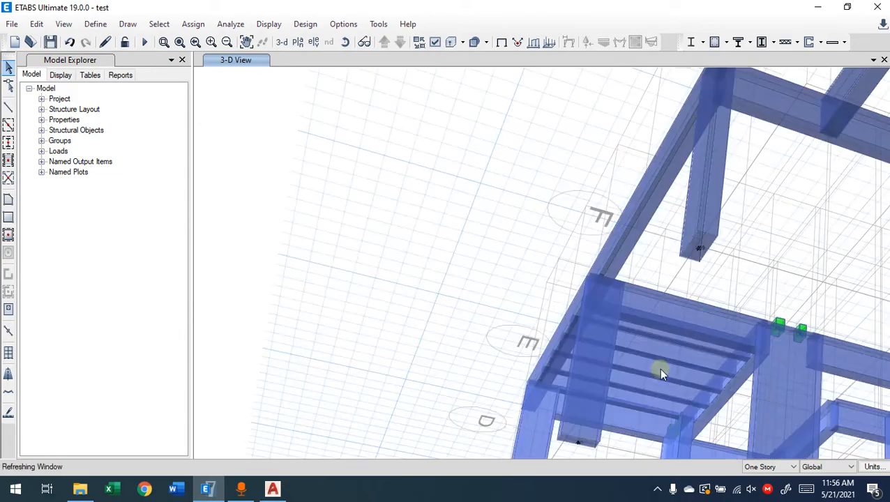
middle_click_drag(658, 367, 548, 206)
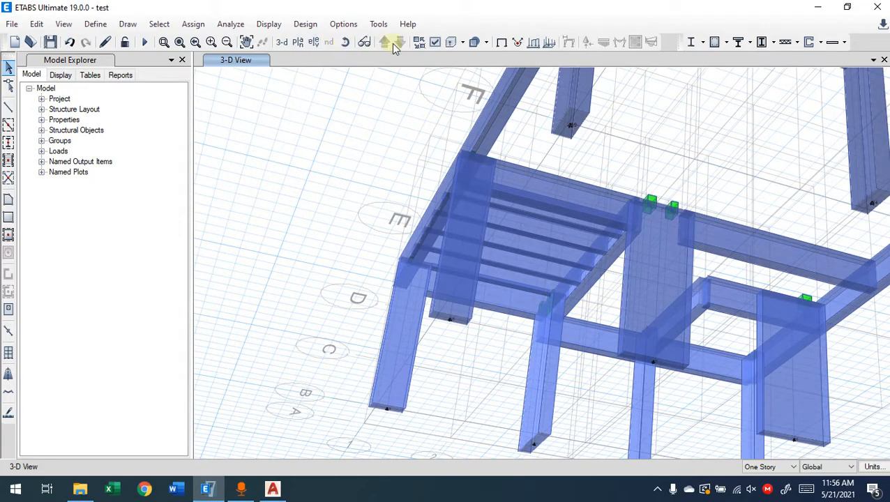
left_click(285, 43)
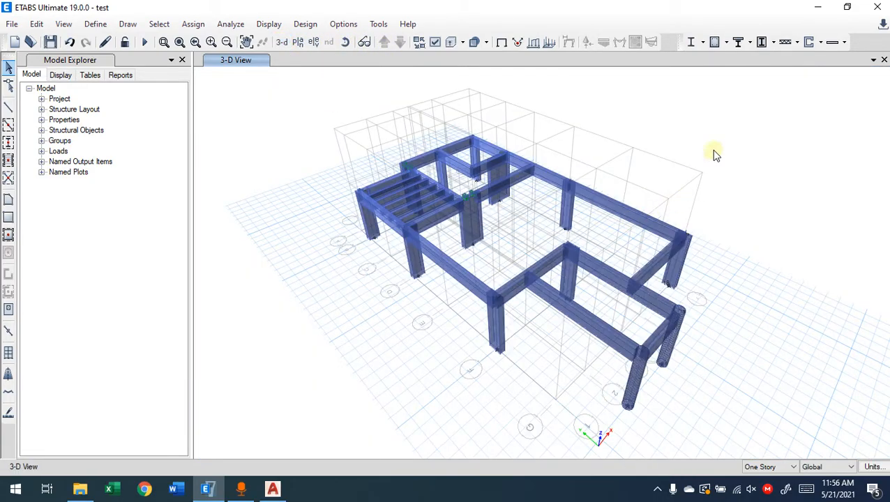
scroll(419, 189, "up", 3)
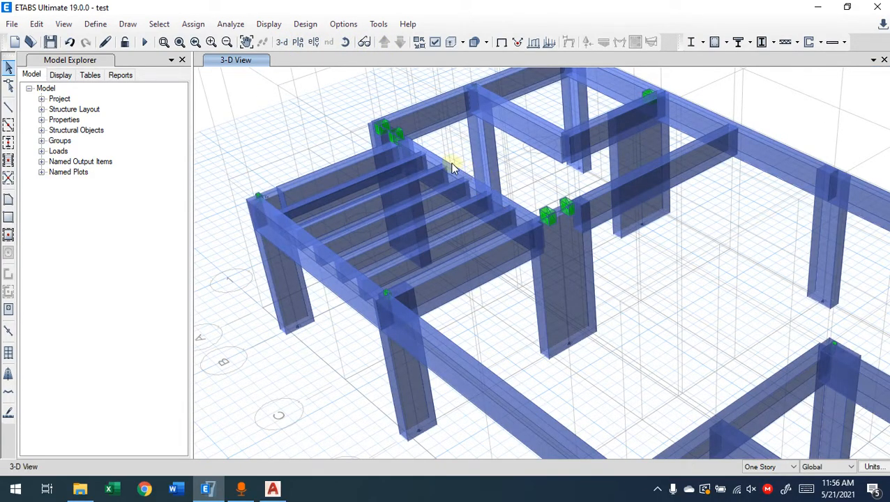
Return to the plan view of the Top of First Floor story.
left_click(297, 43)
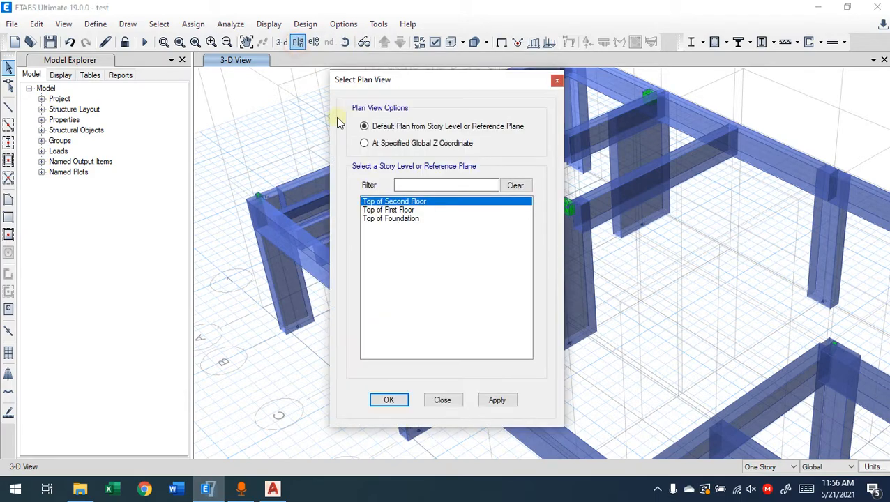
left_click(399, 210)
left_click(399, 400)
scroll(466, 192, "up", 4)
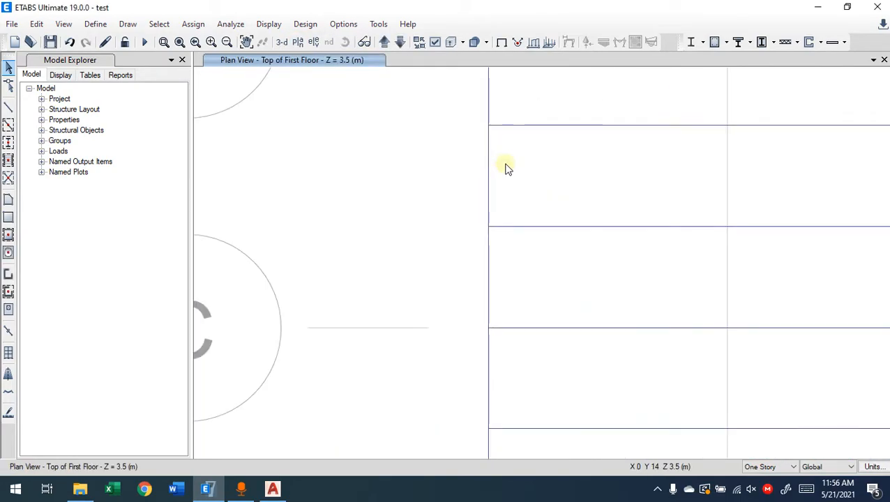
scroll(401, 196, "down", 2)
scroll(401, 195, "down", 3)
Show only the ribbed bay between grids 1 to 3 and B to D, including its secondary beams, supporting beams, joints and links.
left_click_drag(450, 182, 350, 230)
left_click_drag(412, 149, 391, 264)
scroll(389, 209, "up", 4)
middle_click_drag(376, 134, 367, 179)
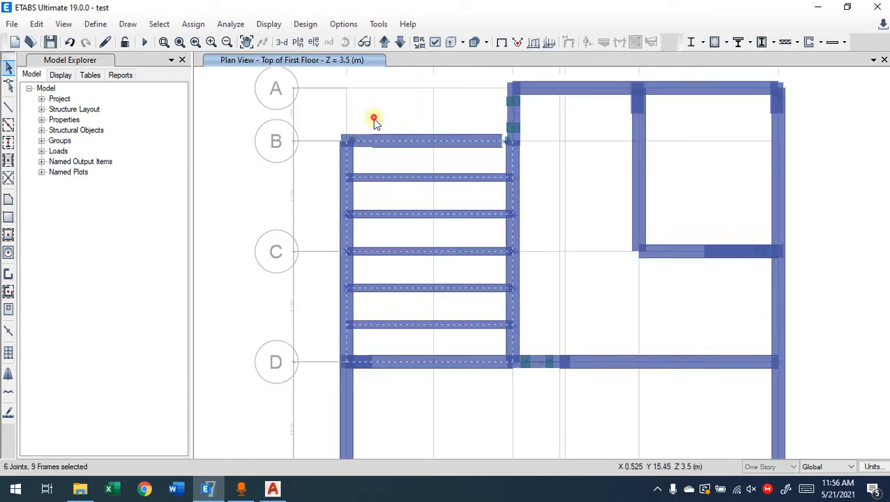
left_click_drag(374, 118, 318, 161)
left_click_drag(533, 135, 488, 149)
left_click_drag(502, 78, 528, 153)
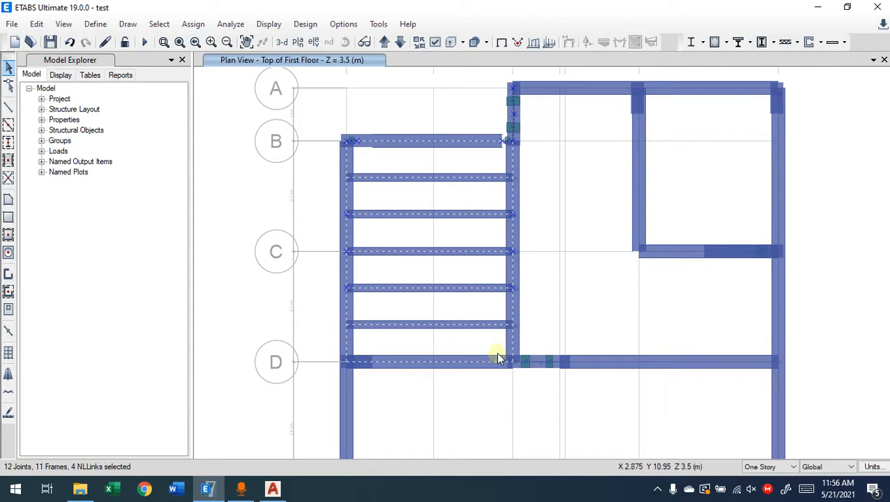
left_click_drag(493, 341, 586, 392)
left_click_drag(312, 338, 350, 370)
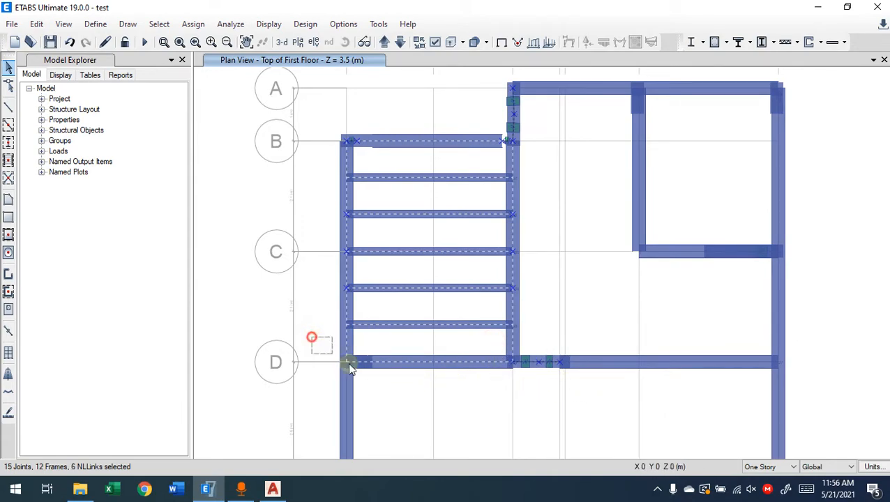
left_click_drag(399, 383, 399, 382)
right_click(263, 175)
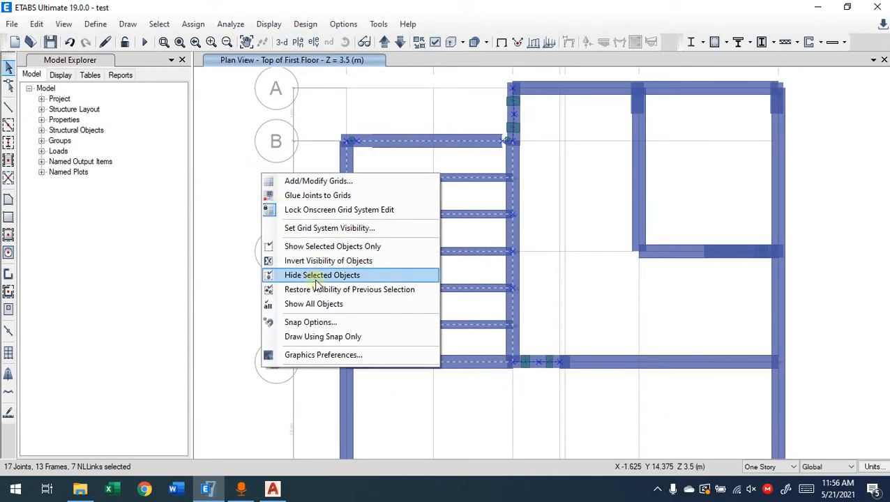
left_click(325, 248)
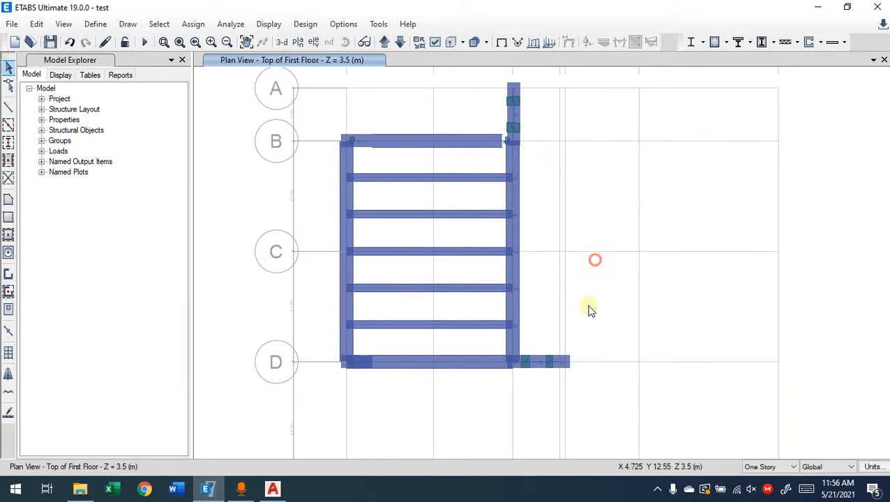
Examine the isolated bay's secondary beams and their connections to the supporting beams and columns in the 3D view.
left_click(282, 42)
middle_click_drag(483, 274, 431, 229, "shift")
scroll(430, 225, "up", 5)
middle_click_drag(479, 271, 563, 444)
middle_click_drag(562, 313, 455, 191)
scroll(456, 191, "down", 5)
middle_click_drag(569, 344, 497, 294, "shift")
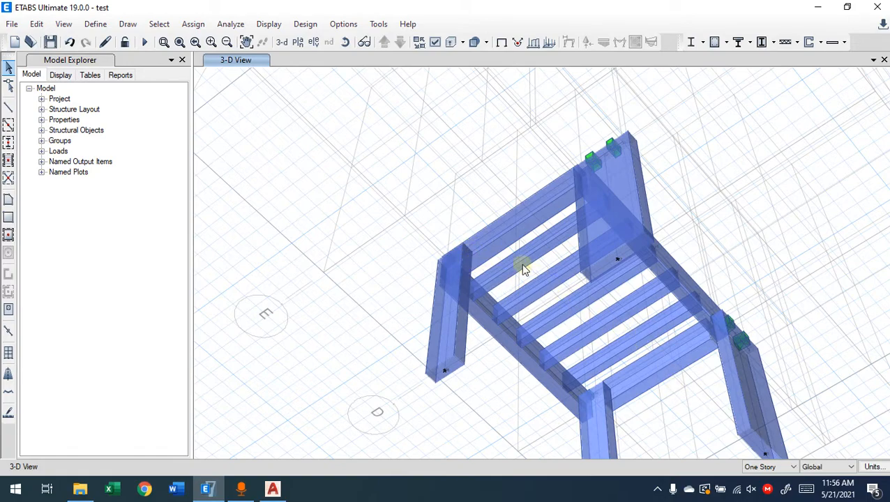
middle_click_drag(679, 417, 631, 375, "shift")
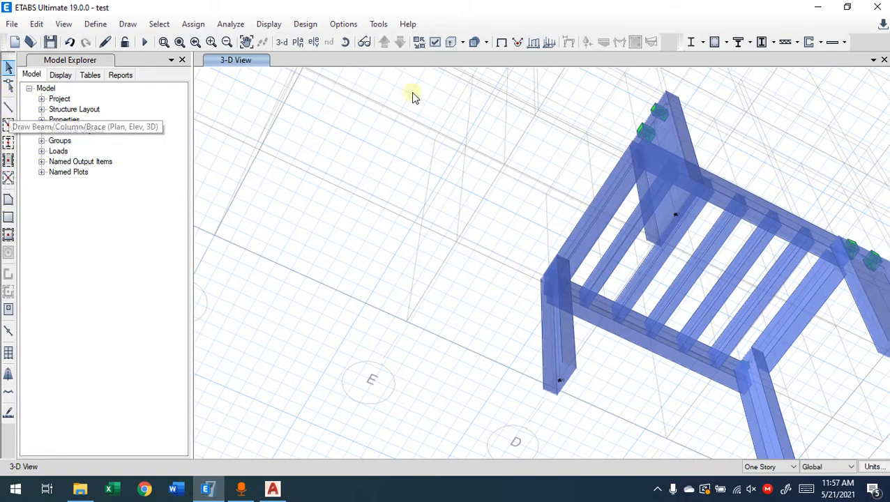
Return to the Top of First Floor plan view and show all objects again.
left_click(298, 41)
left_click(393, 211)
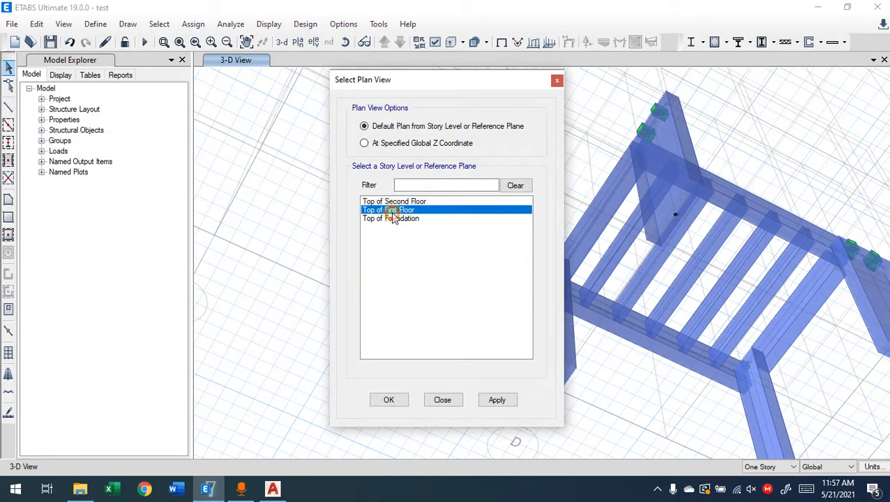
left_click(391, 401)
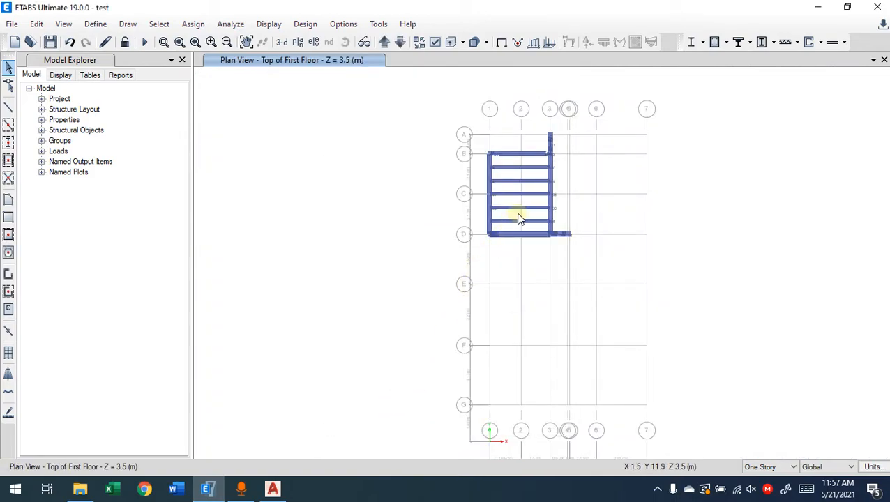
right_click(381, 195)
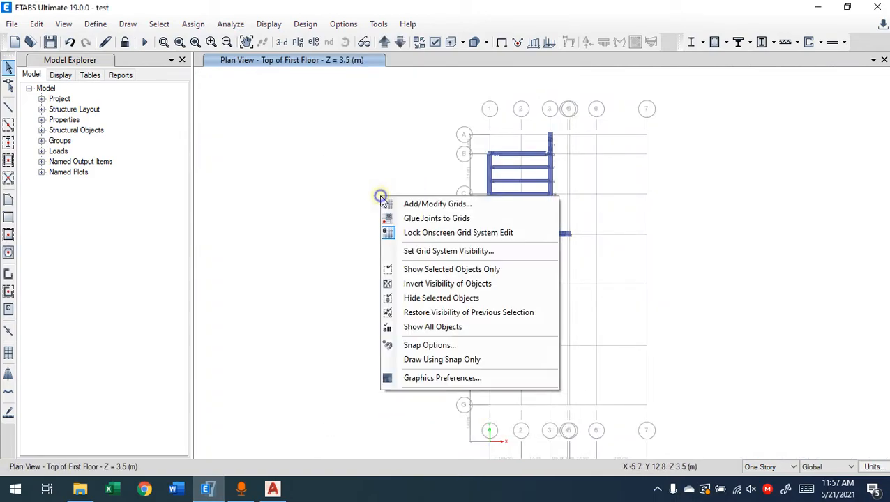
left_click(428, 332)
Activate secondary beam drawing for the bay between grids D and F and set its approximate orientation to Parallel to Y or R.
middle_click_drag(569, 279, 443, 251)
scroll(443, 251, "up", 3)
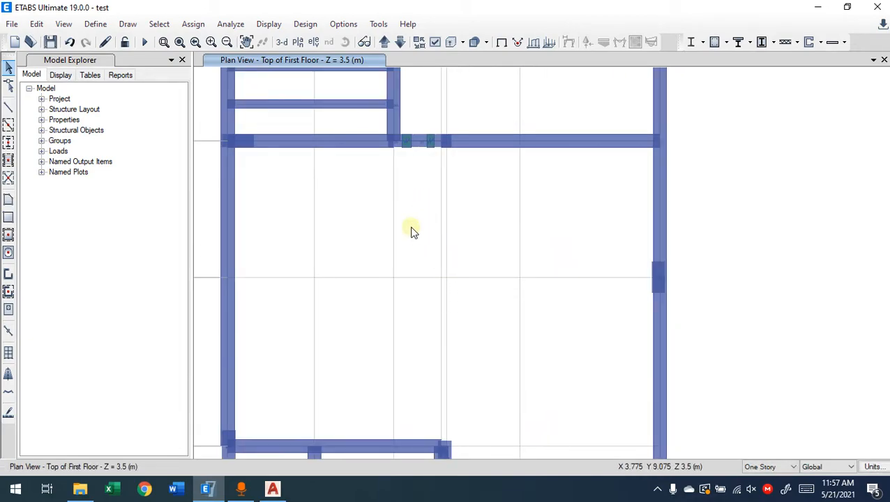
middle_click_drag(406, 310, 382, 272)
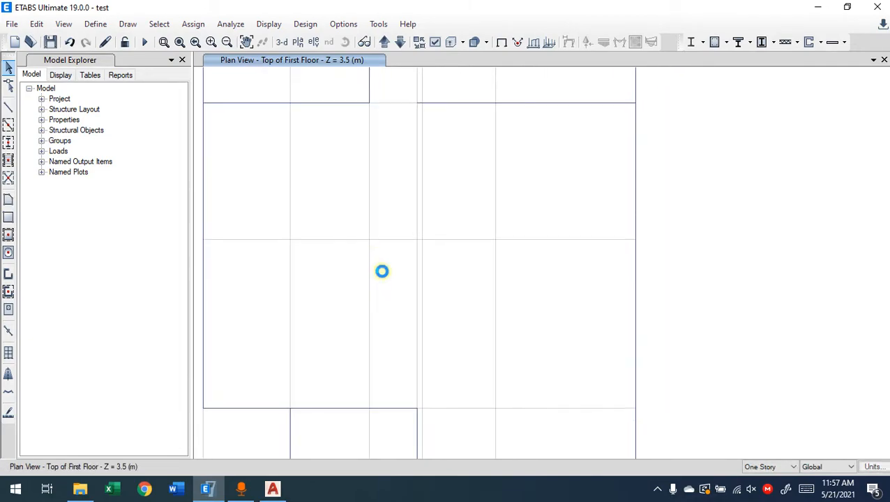
left_click(9, 160)
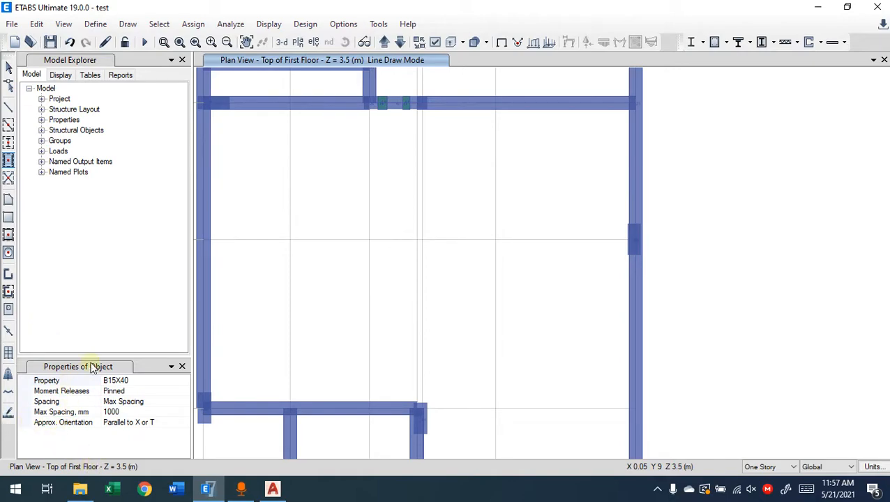
left_click(160, 423)
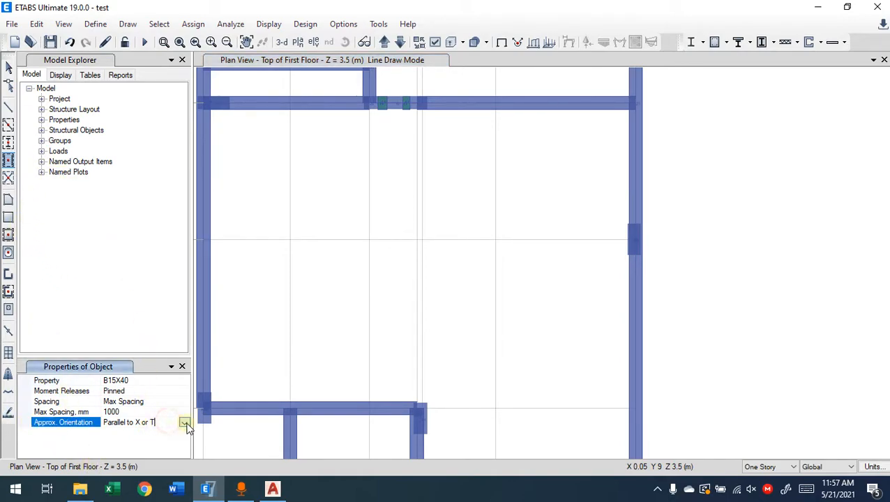
left_click(184, 423)
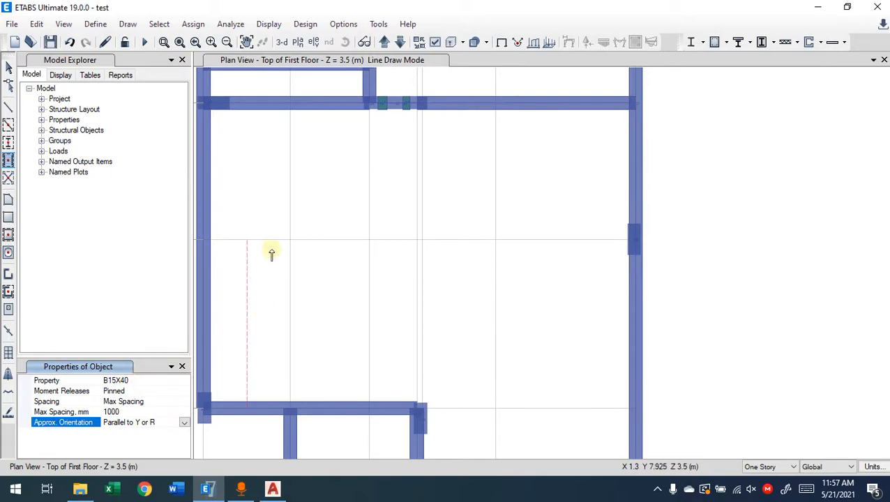
middle_click_drag(268, 226, 344, 245)
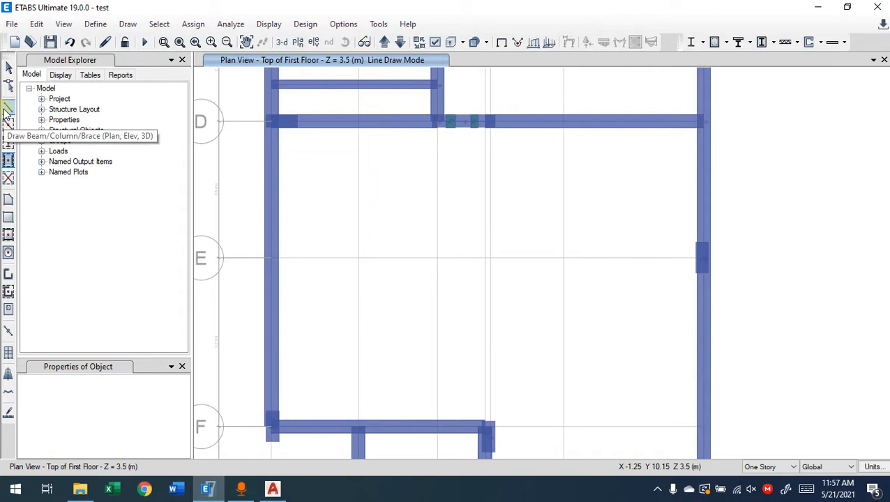
scroll(461, 248, "down", 4)
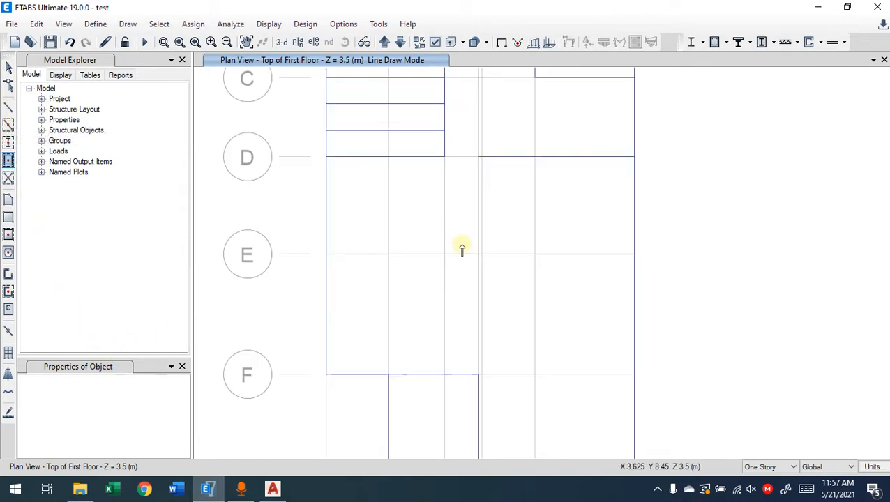
left_click(108, 399)
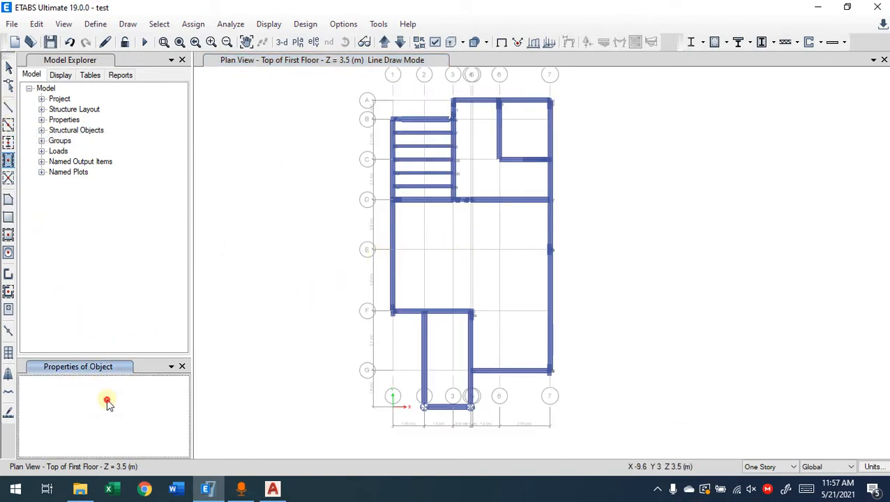
left_click(8, 160)
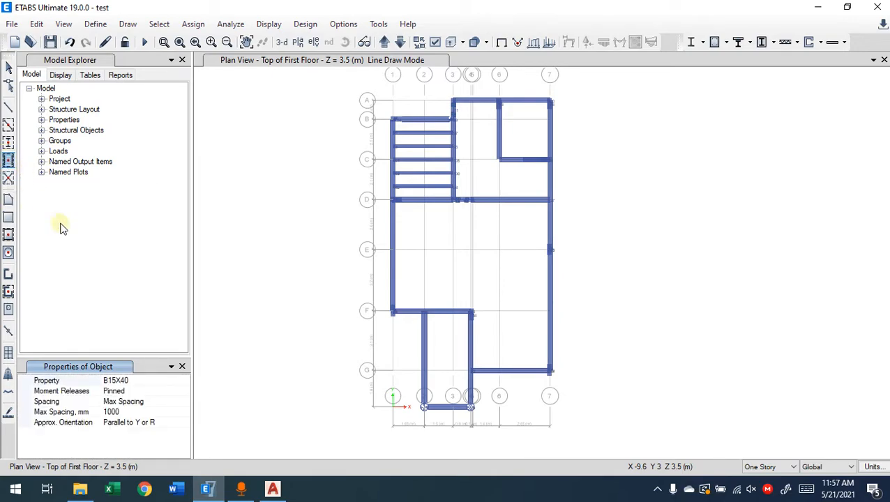
left_click(181, 367)
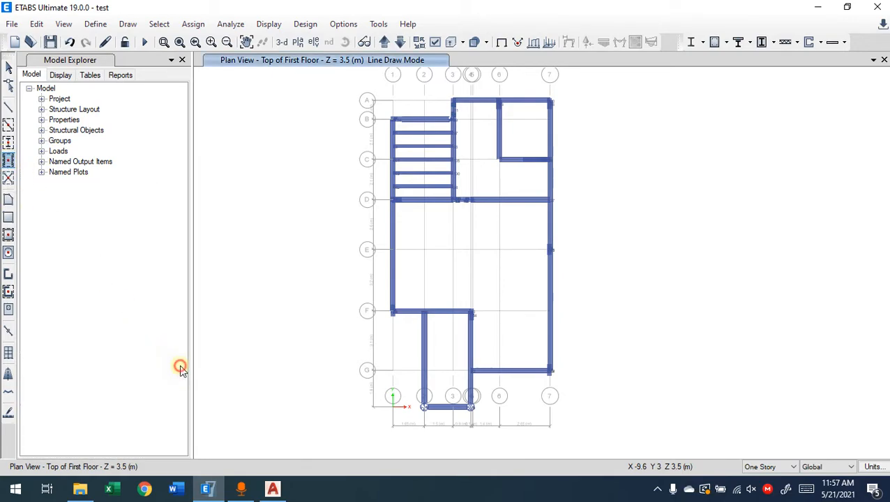
left_click(9, 106)
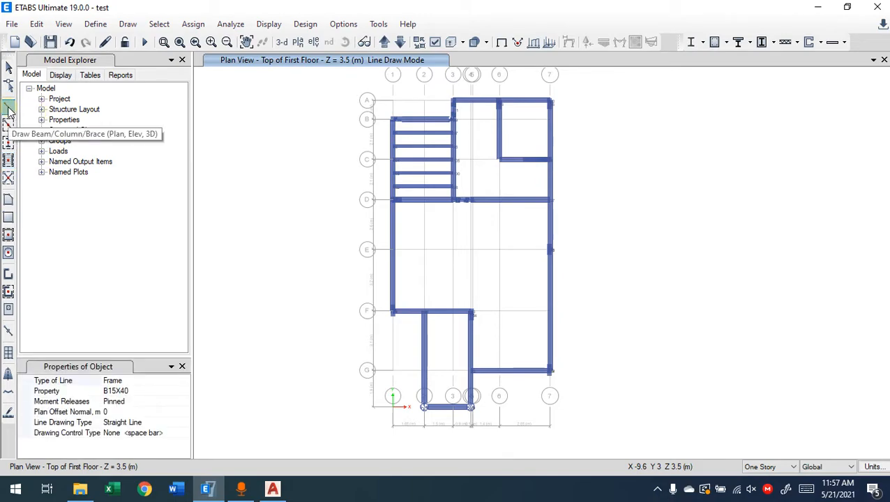
middle_click_drag(508, 254, 446, 311)
scroll(427, 238, "up", 4)
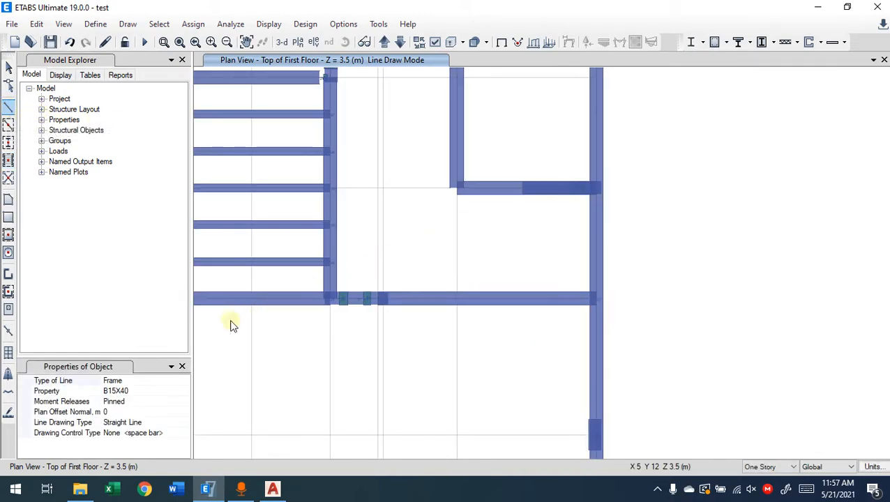
middle_click_drag(464, 183, 380, 304)
right_click(380, 304)
left_click(418, 215)
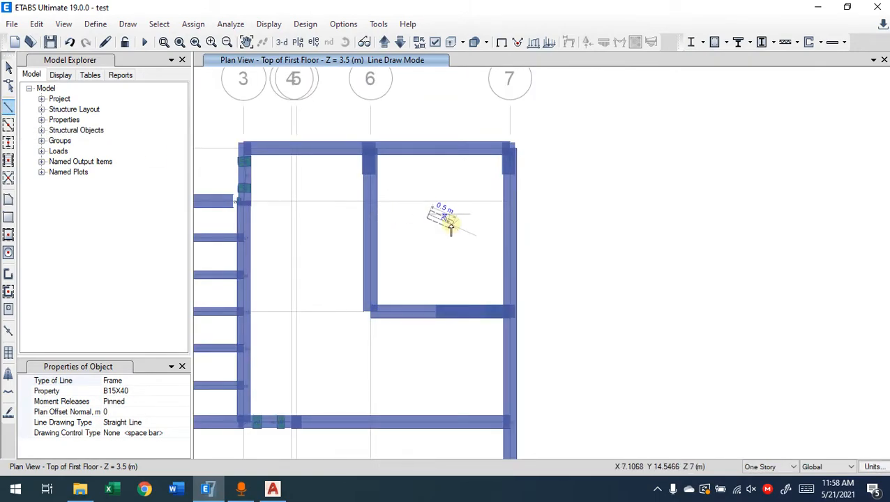
key("Escape")
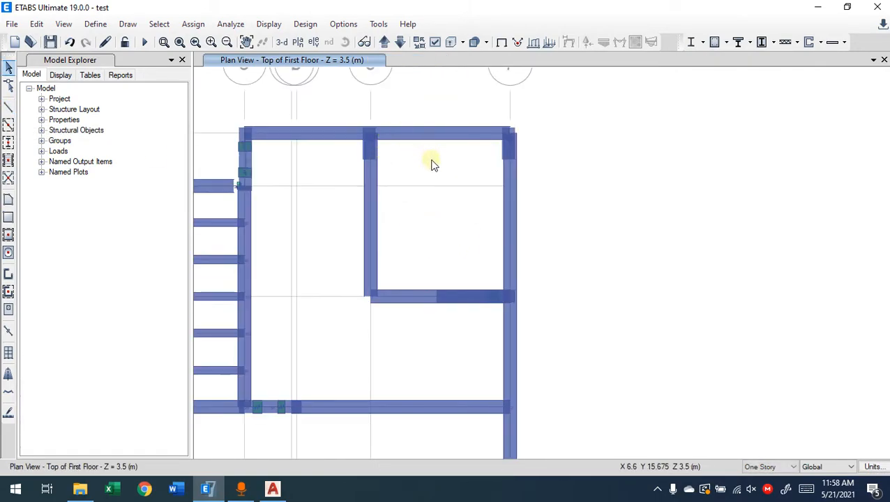
middle_click_drag(433, 163, 407, 268)
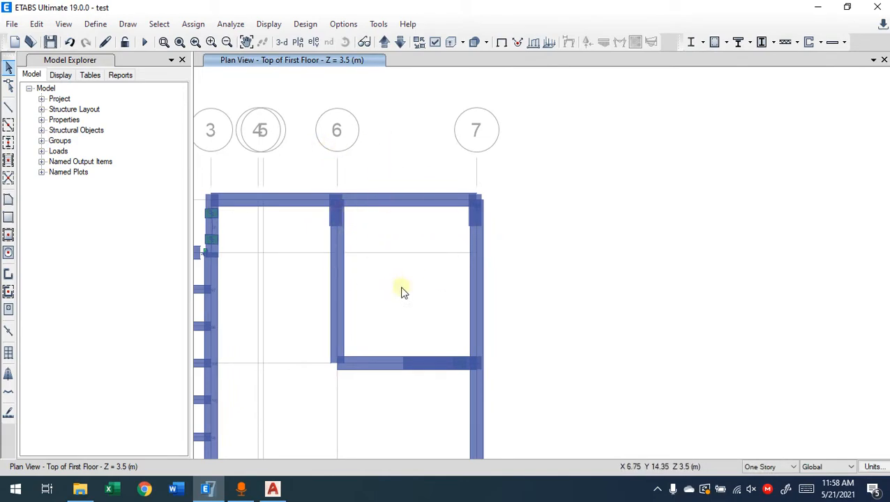
Turn off the frame extrusion and draw a straight pinned B15X40 beam from grid A, 0.8 m from grid 6, to the grid C beam.
left_click(7, 106)
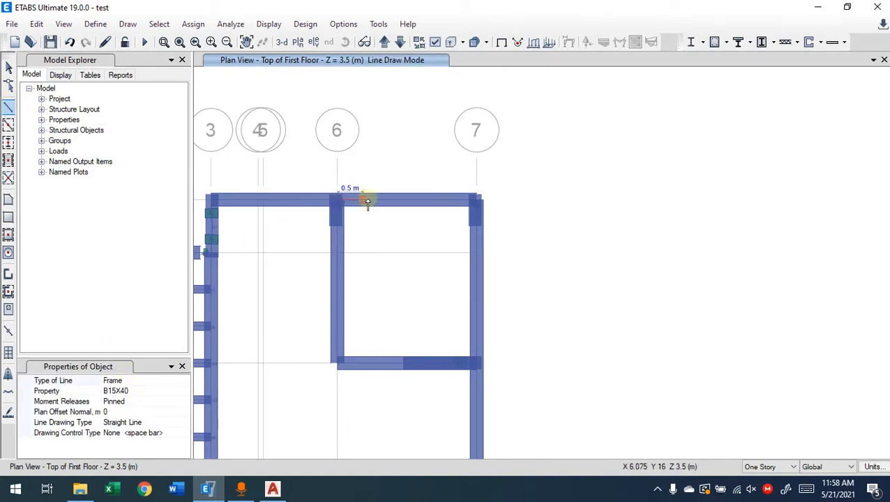
left_click(450, 43)
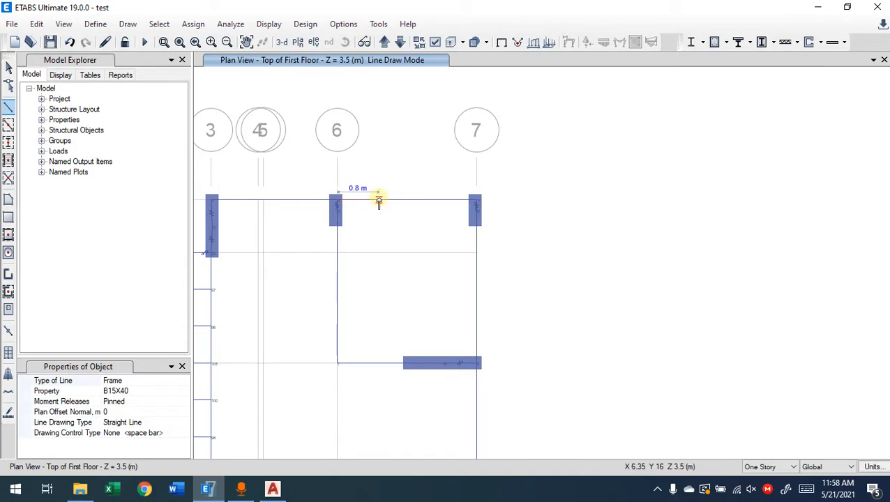
left_click(379, 201)
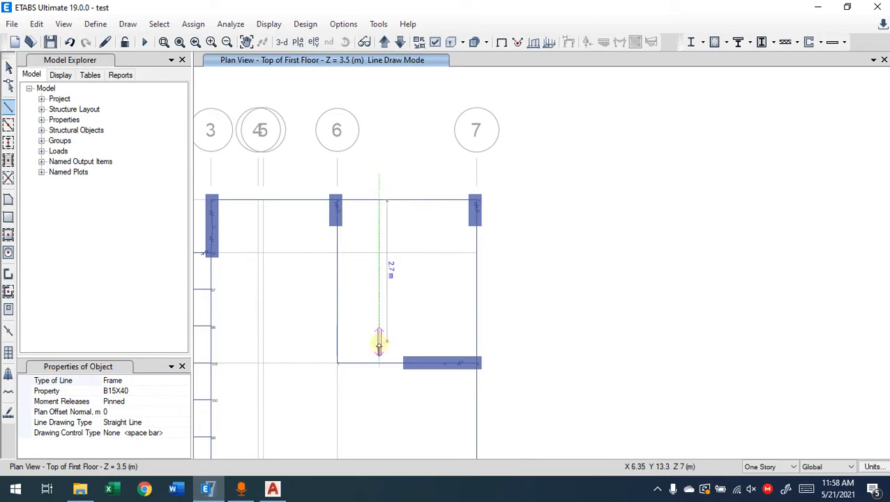
double_click(379, 362)
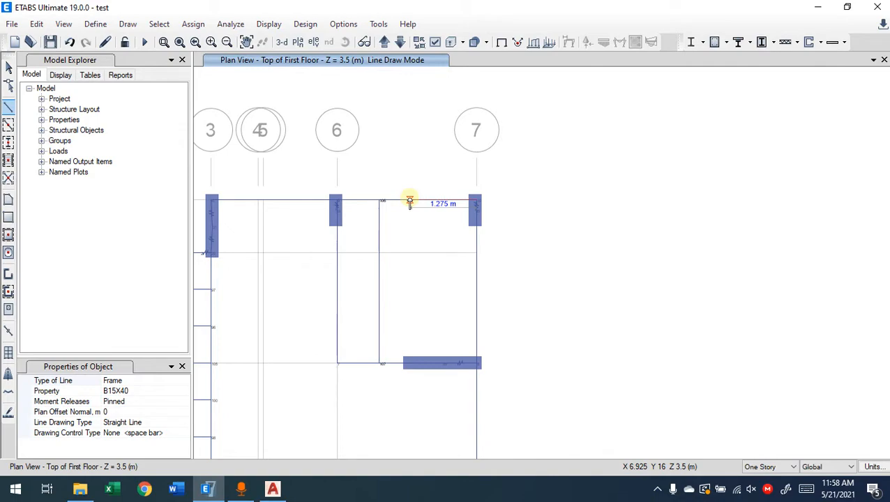
Leave the drawing mode and delete the B15X40 beam just drawn between grids 6 and 7.
key("Escape")
left_click(383, 256)
key("Delete")
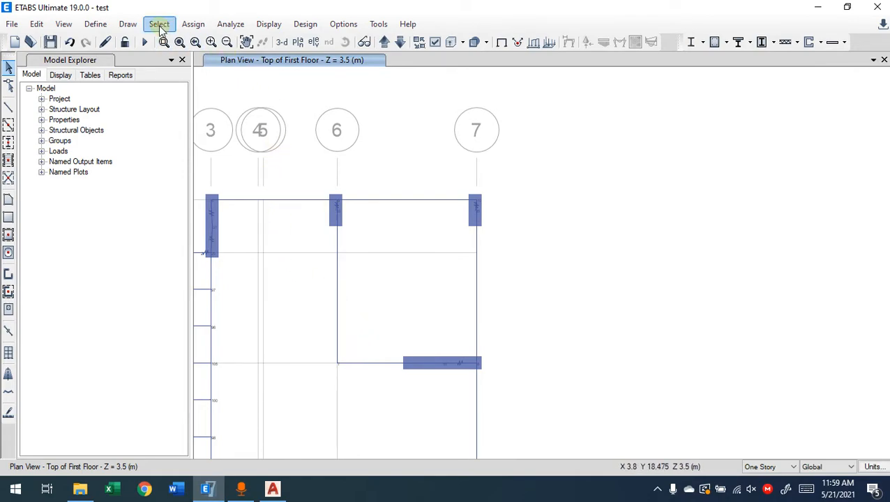
Activate reference point drawing on the Top of First Floor plan at the column on grids A and 6.
left_click(128, 24)
mouse_move(95, 24)
mouse_move(125, 22)
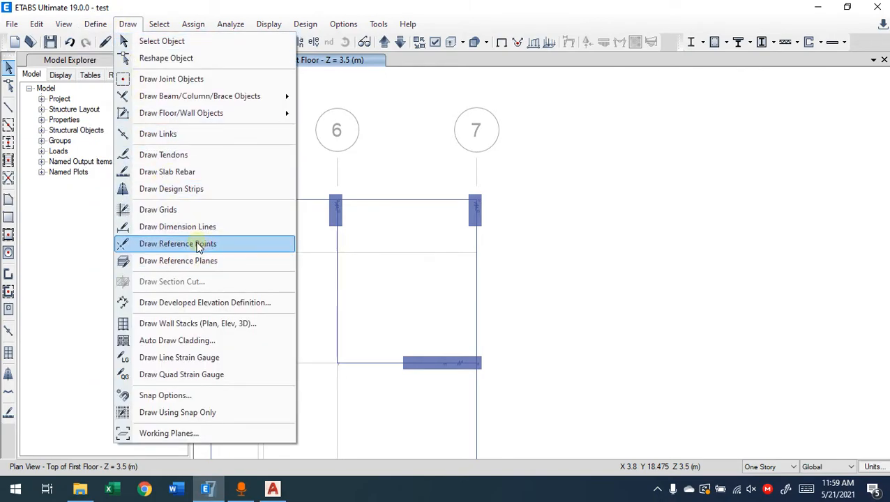
left_click(180, 245)
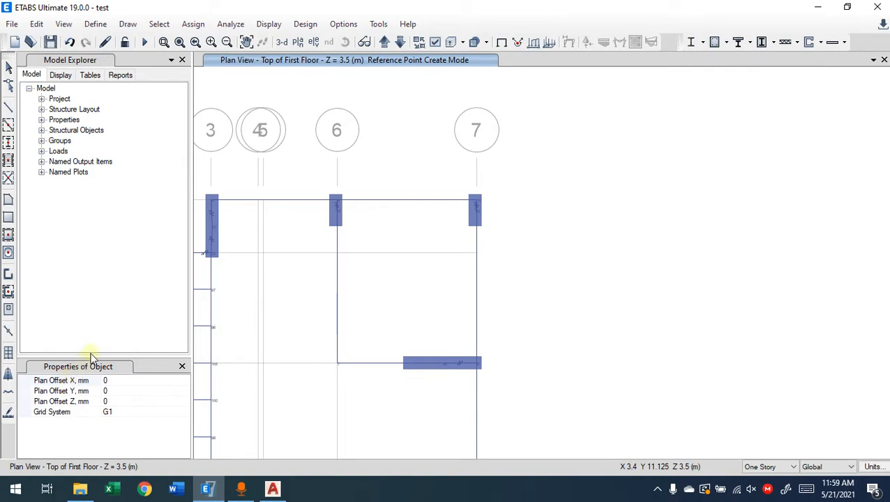
scroll(340, 204, "up", 4)
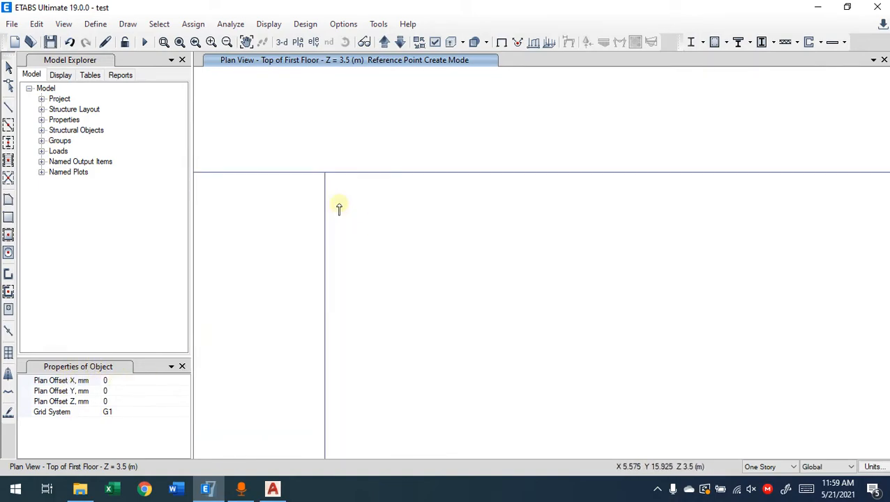
middle_click_drag(413, 261, 381, 338)
Annotate the grid A-6 intersection in red with ΔX and ΔY offset arrows, and mark the X, Y and Z plan offset properties.
key("ctrl+alt+d")
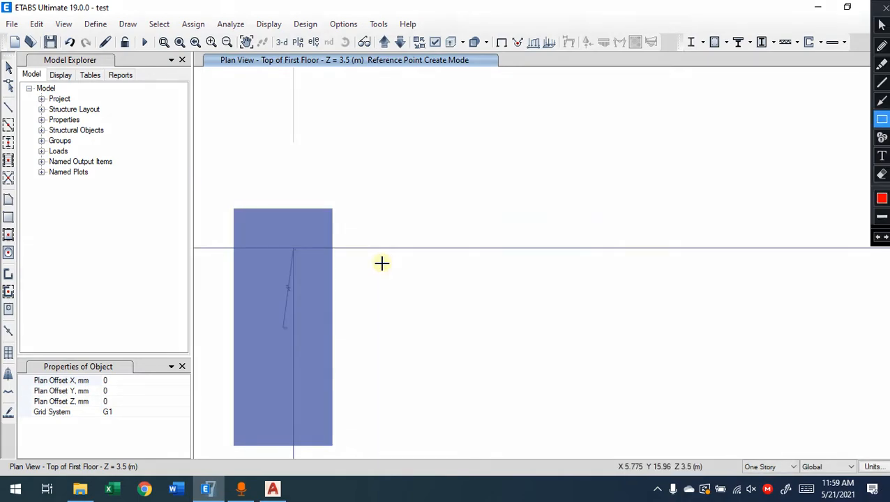
left_click(882, 45)
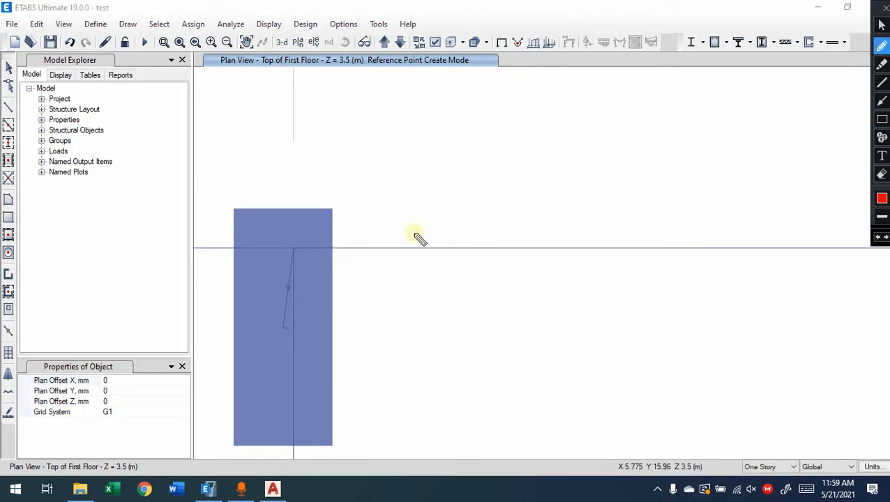
left_click(291, 249)
left_click_drag(291, 252, 297, 245)
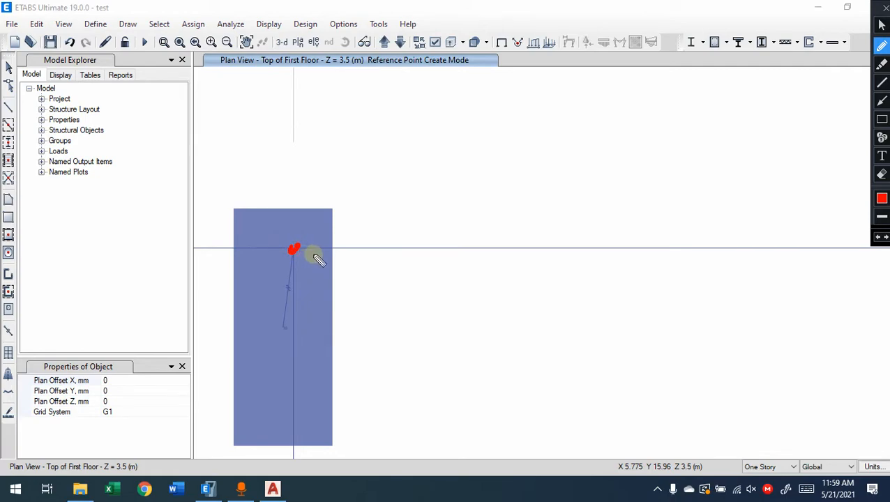
mouse_move(551, 104)
left_mouse_down()
mouse_move(572, 102)
mouse_move(562, 114)
left_mouse_up()
left_click_drag(313, 241, 574, 241)
mouse_move(306, 224)
left_mouse_down()
mouse_move(316, 82)
mouse_move(331, 93)
left_mouse_up()
mouse_move(403, 194)
left_mouse_down()
mouse_move(417, 171)
mouse_move(473, 183)
mouse_move(434, 195)
left_mouse_up()
mouse_move(257, 158)
left_mouse_down()
mouse_move(265, 139)
mouse_move(288, 163)
mouse_move(308, 143)
left_mouse_up()
left_click_drag(51, 382, 109, 401)
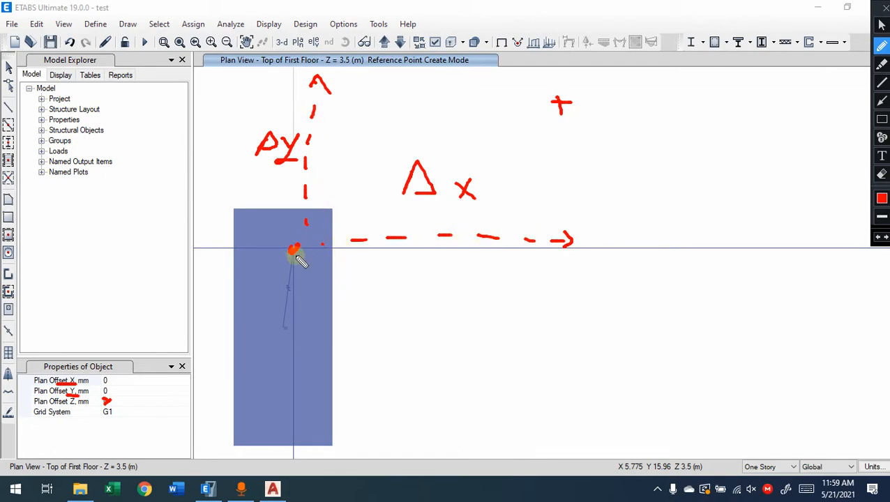
mouse_move(293, 239)
left_mouse_down()
mouse_move(294, 255)
mouse_move(309, 246)
left_mouse_up()
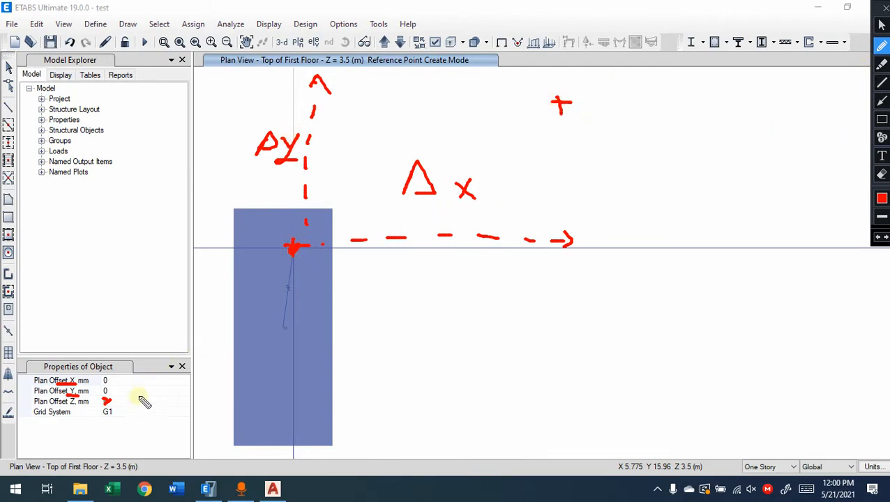
Set the X and Y plan offsets to 600 mm and place a reference point offset from the grid A-6 intersection.
left_click(880, 27)
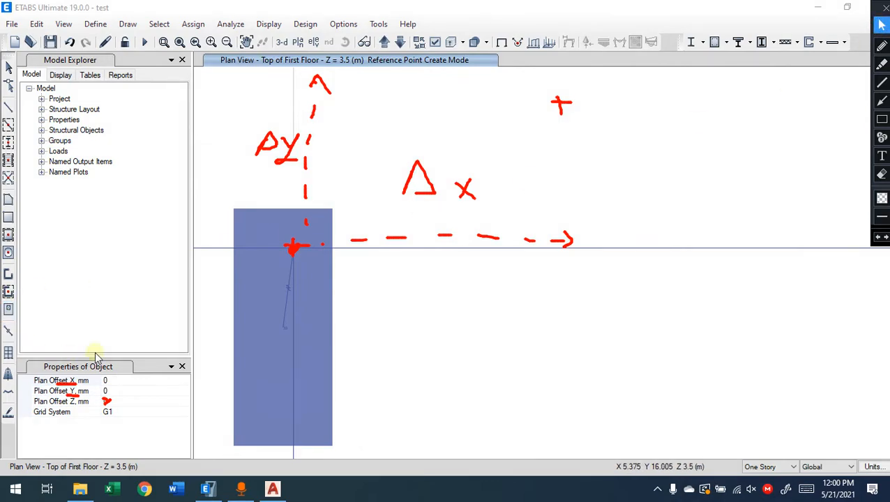
left_click(113, 381)
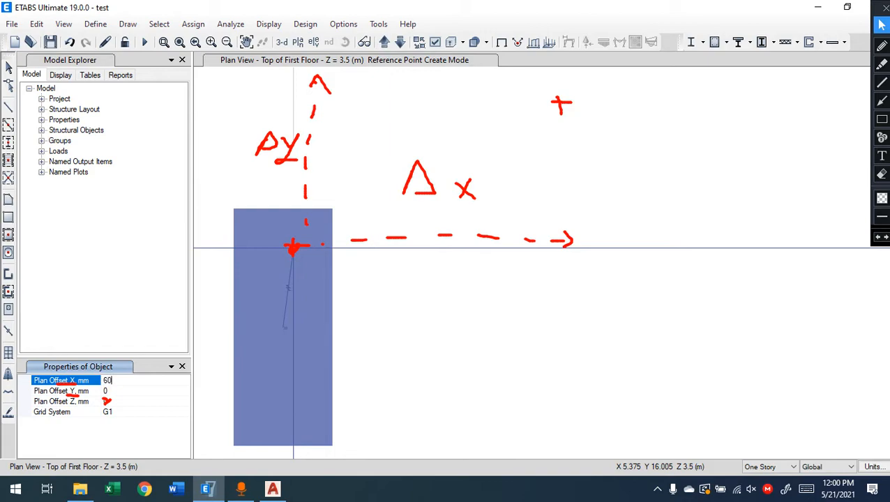
left_click(119, 392)
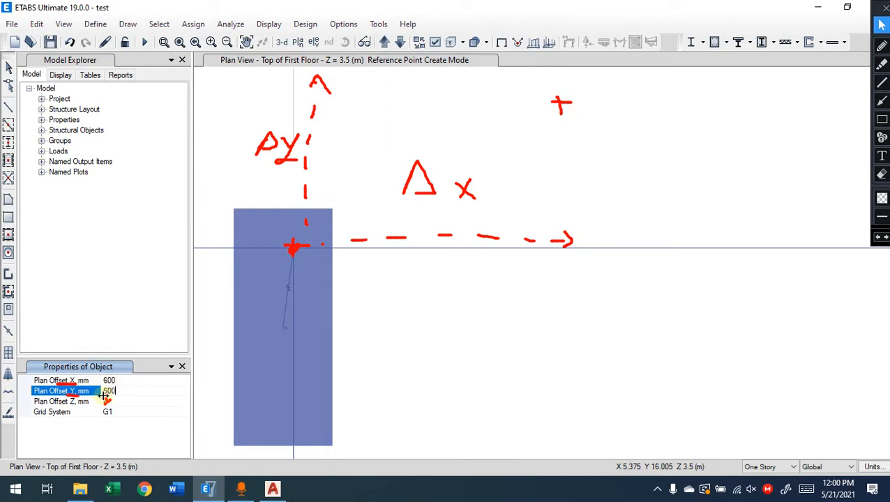
left_click(294, 252)
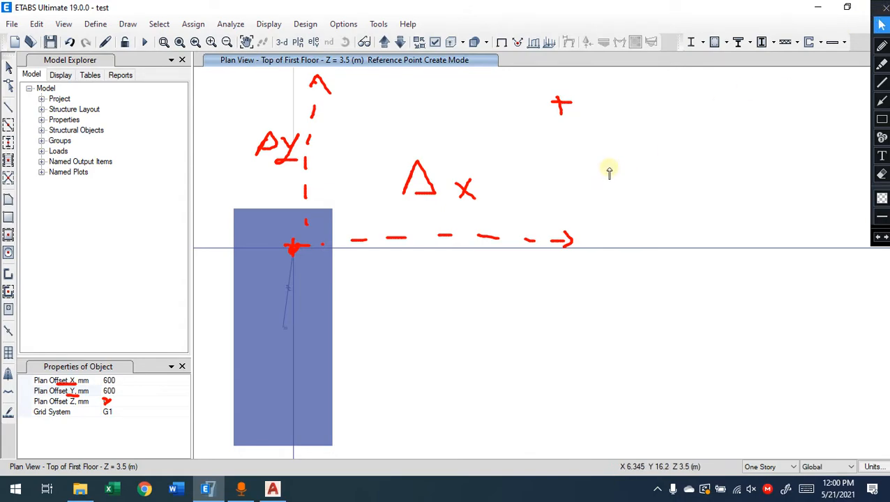
key("Escape")
middle_click_drag(610, 168, 529, 253)
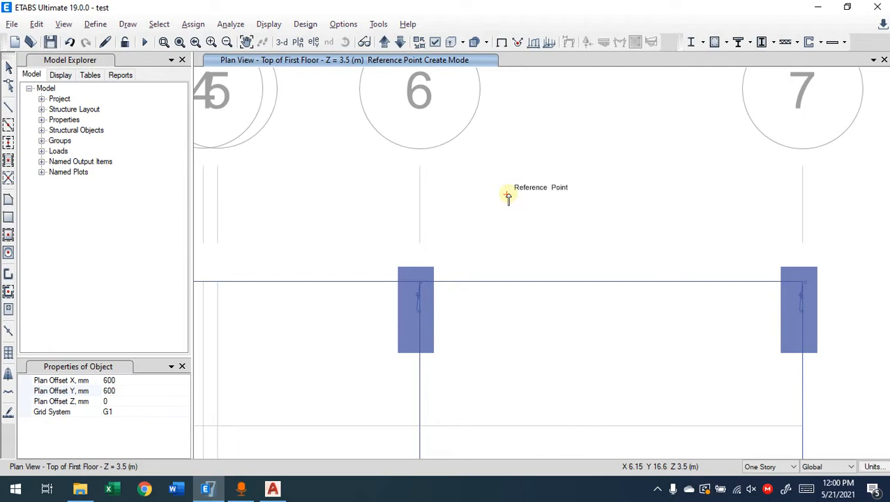
left_click(507, 195)
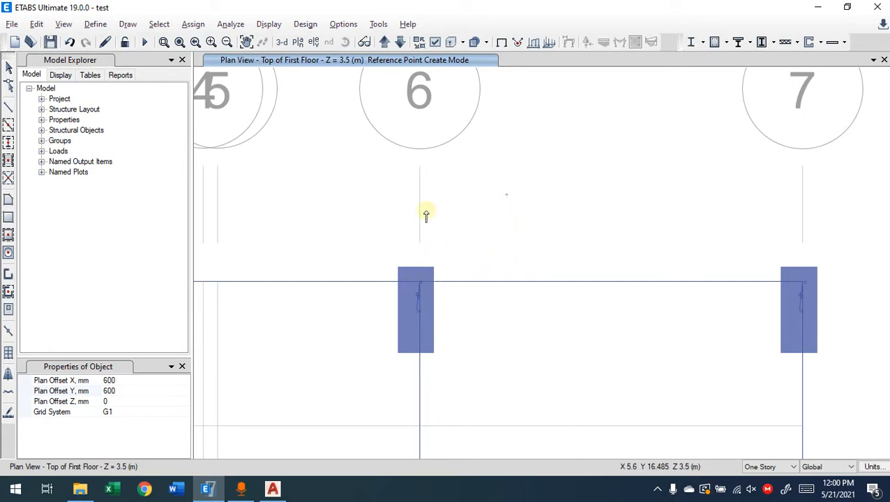
scroll(510, 200, "down", 5)
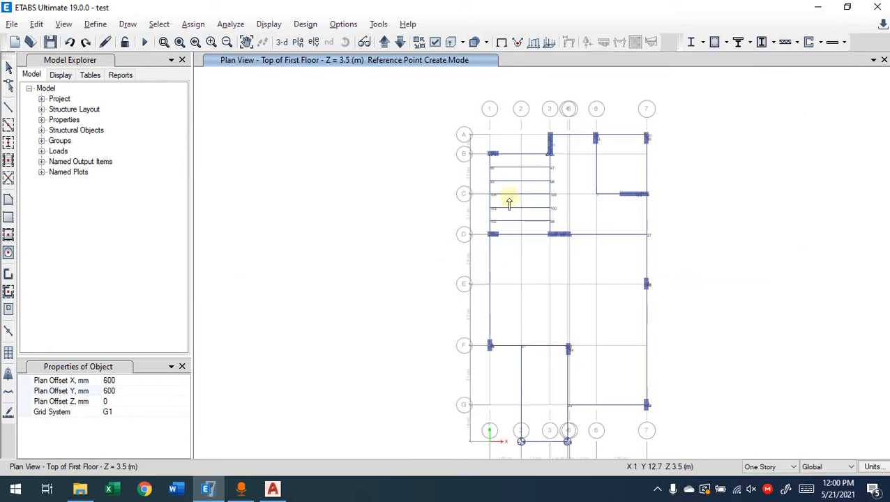
scroll(607, 160, "up", 5)
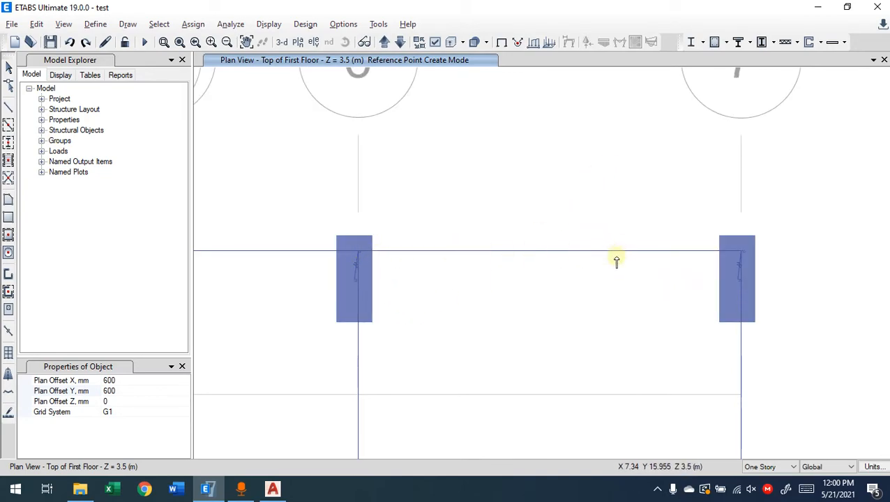
Set Plan Offset Y to 0 mm for the reference points.
left_click(122, 391)
left_click_drag(123, 389, 105, 393)
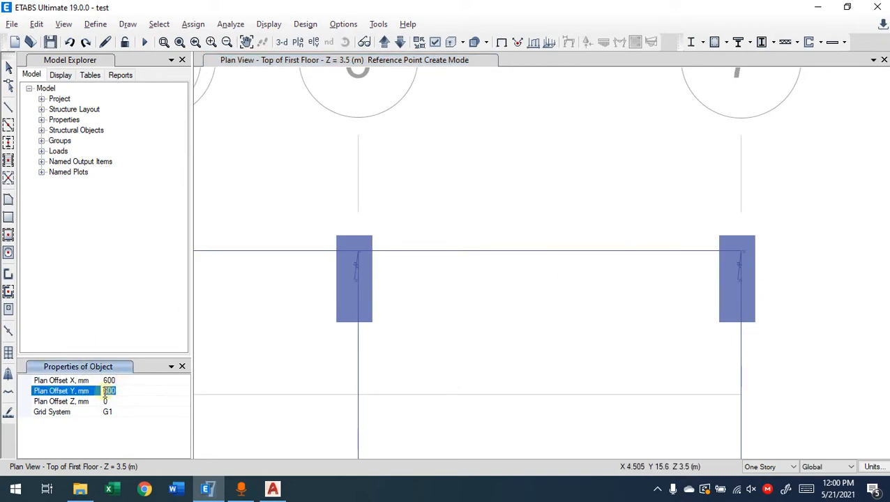
Annotate the bay between grids 6 and 7 with a blue arrow pointing in the positive X direction above the grid A beam.
key("ctrl+alt+d")
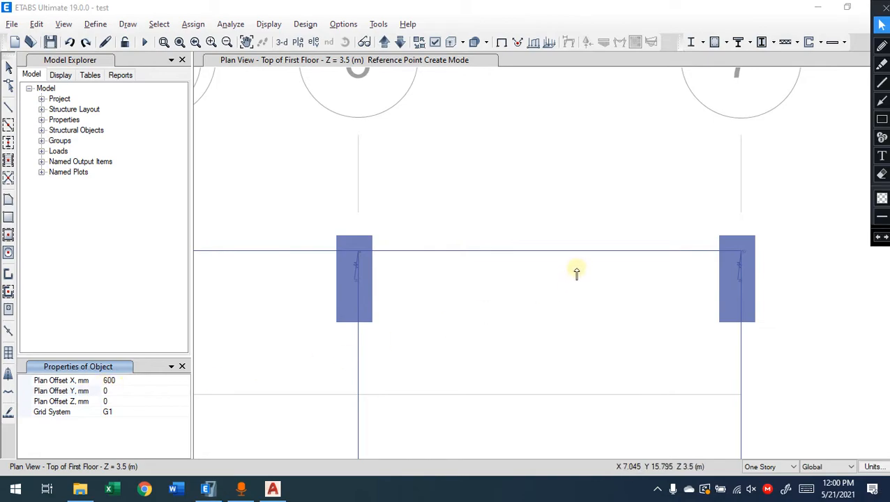
left_click(876, 89)
left_click(882, 101)
left_click_drag(316, 186, 607, 186)
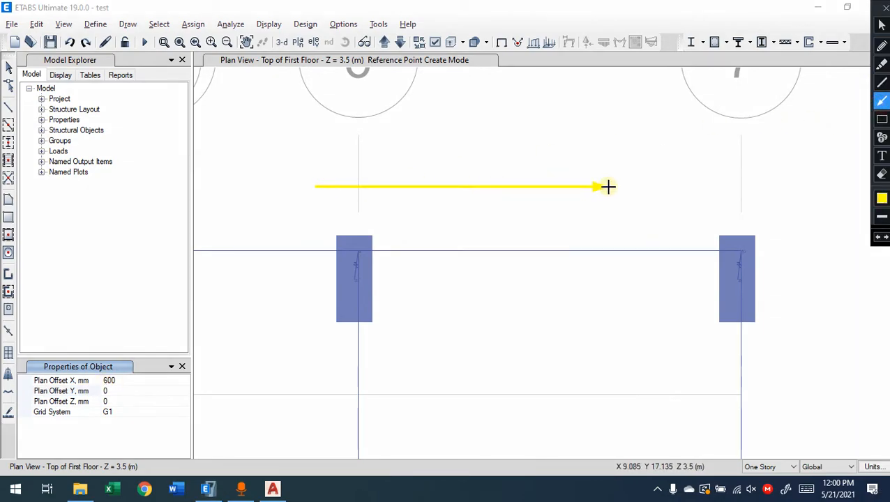
left_click(882, 199)
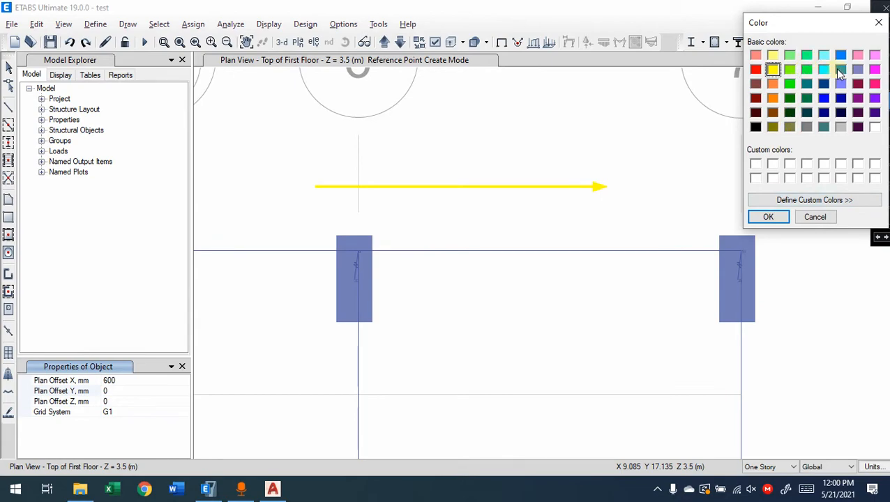
left_click(768, 217)
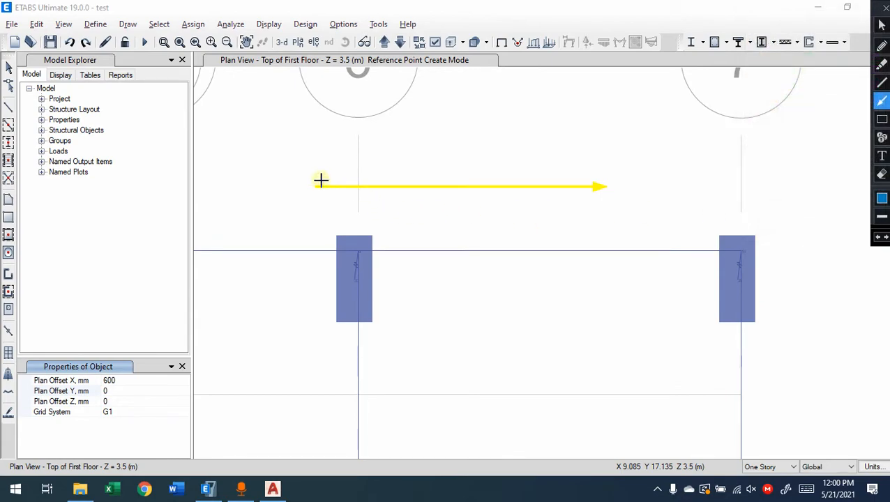
left_click_drag(314, 186, 538, 186)
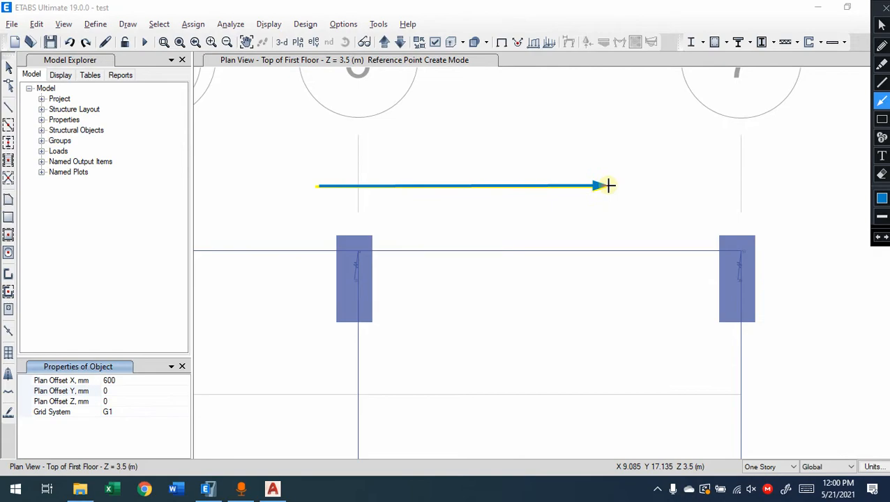
Write ΔX = 800 mm in red above the direction arrow, and clear the screen annotations.
left_click(882, 45)
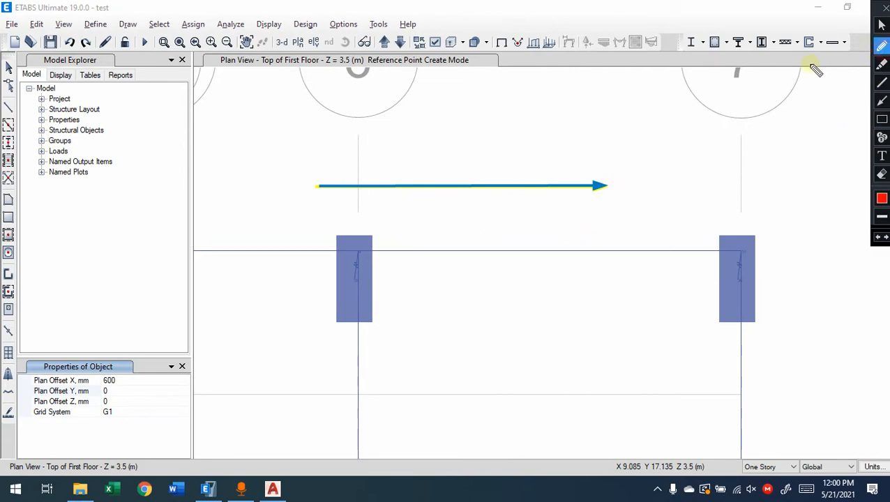
mouse_move(403, 131)
left_mouse_down()
mouse_move(410, 139)
mouse_move(376, 154)
left_mouse_up()
left_click_drag(457, 131, 441, 151)
left_click_drag(436, 130, 477, 141)
left_click_drag(490, 134, 480, 132)
mouse_move(533, 124)
left_mouse_down()
mouse_move(541, 153)
mouse_move(570, 135)
mouse_move(565, 125)
left_mouse_up()
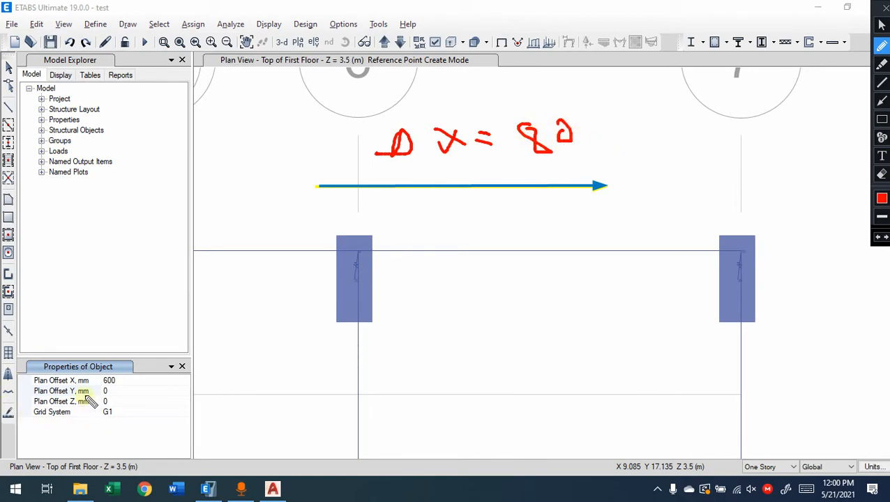
left_click_drag(593, 124, 649, 129)
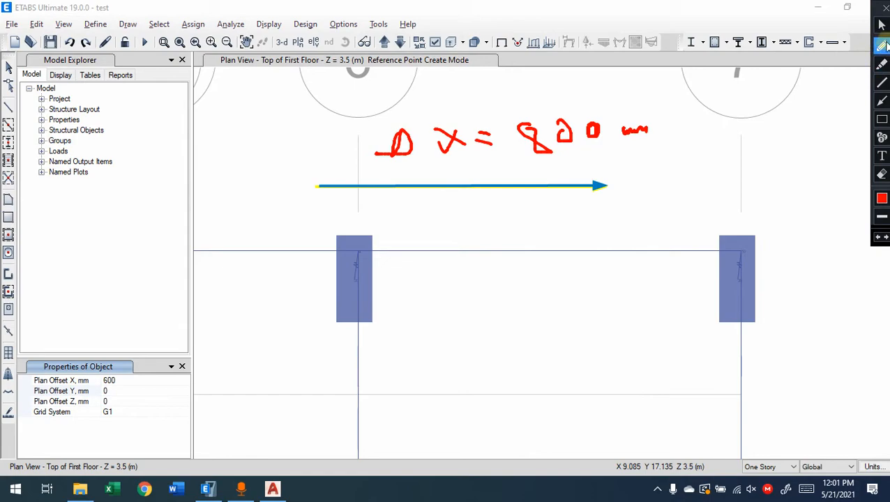
key("Escape")
Set Plan Offset X to 800 mm and place two reference points at 800 mm spacing along the grid A beam, starting from grid 6.
left_click(118, 381)
left_click_drag(119, 381, 105, 382)
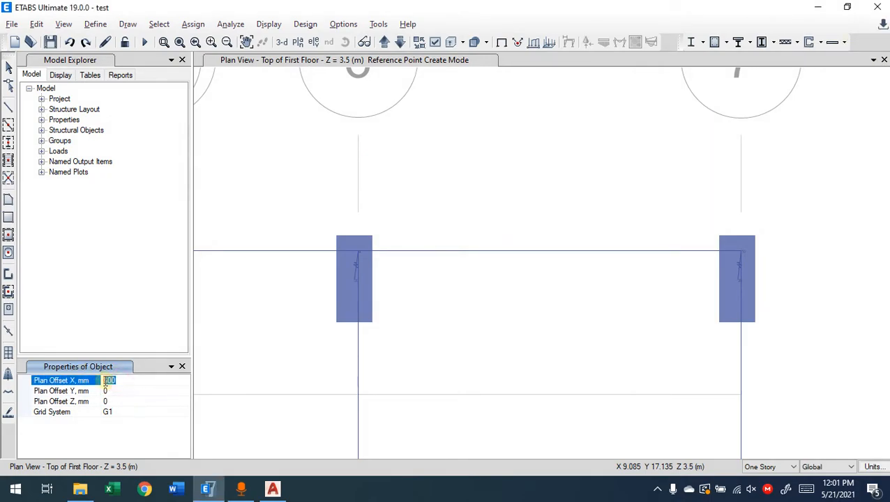
type("800")
key("Return")
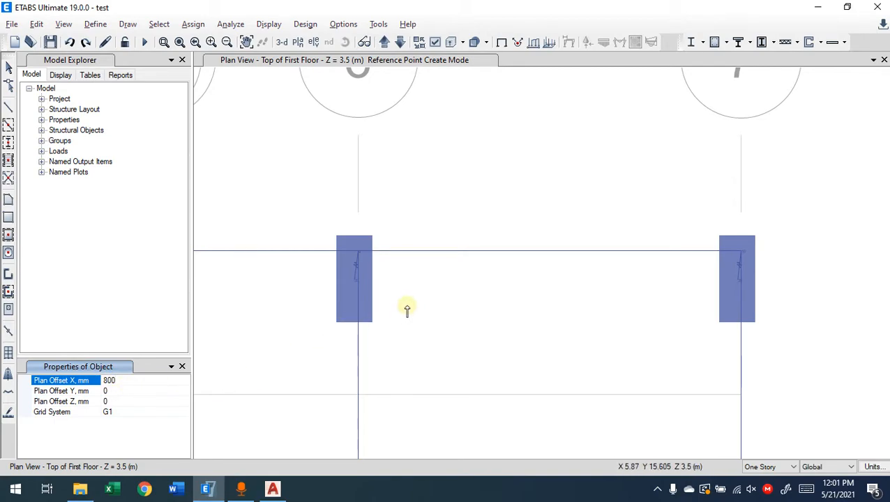
left_click(359, 251)
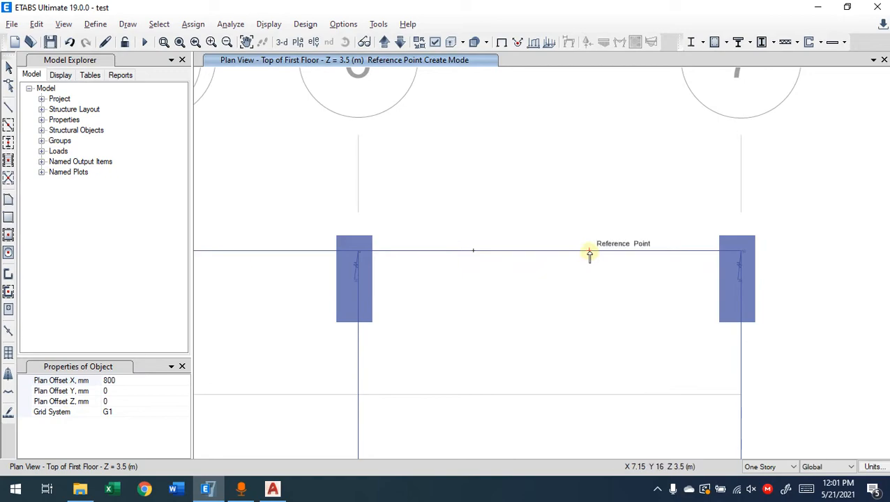
Set Plan Offset X to 0 and Plan Offset Y to -800 mm for the reference points along grid 6.
middle_click_drag(493, 356, 487, 258)
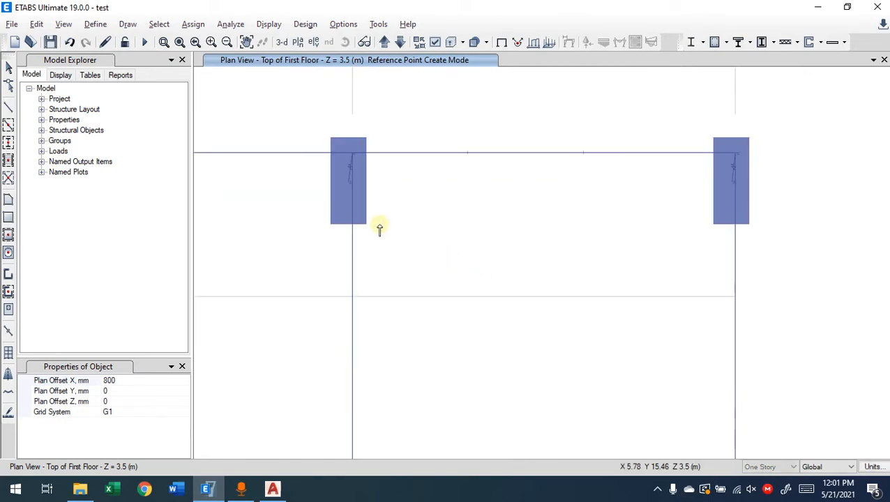
left_click(115, 380)
left_click_drag(116, 380, 103, 383)
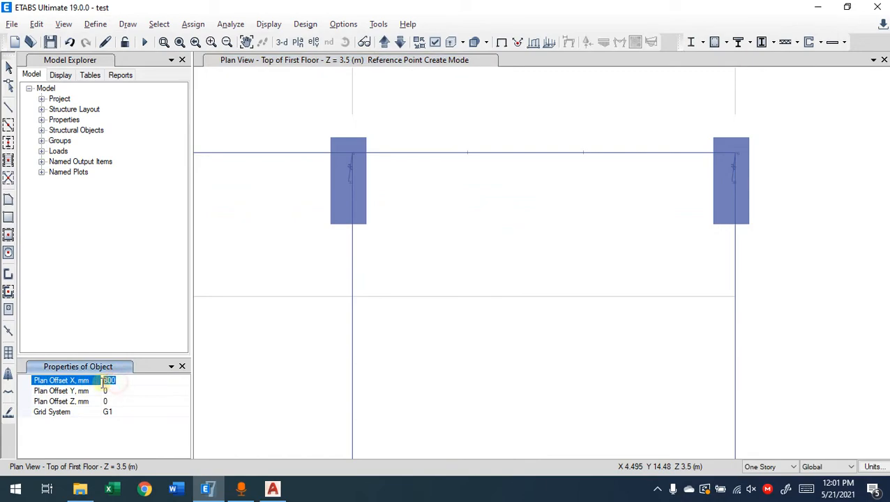
type("0")
left_click(103, 391)
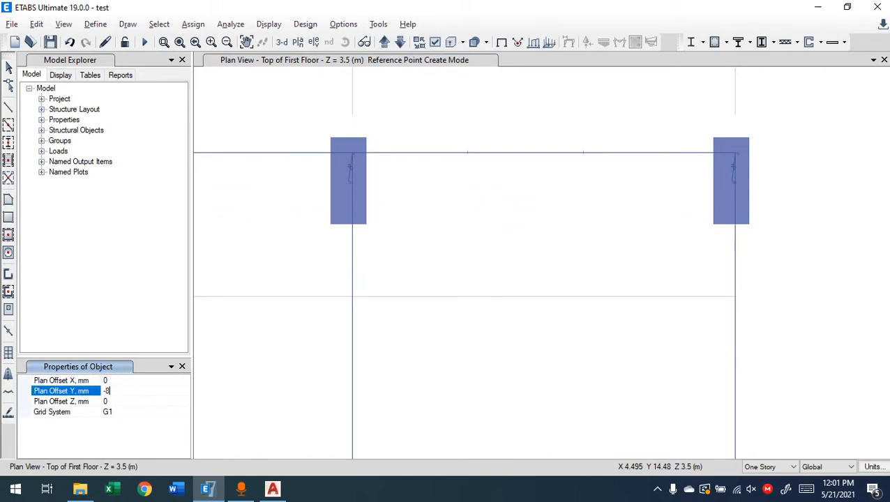
key("Return")
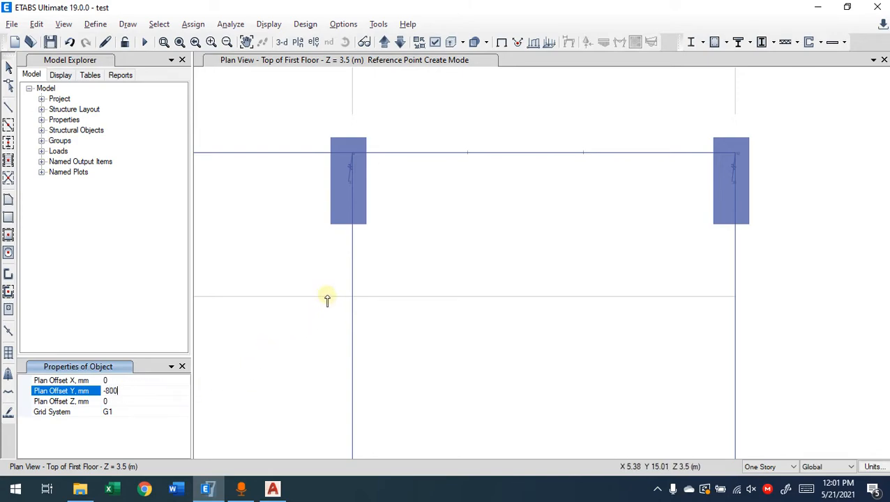
Annotate the grid 6 beam with blue arrows for the positive and negative X and Y directions, and return to the pointer.
key("ctrl+alt+d")
left_click(882, 101)
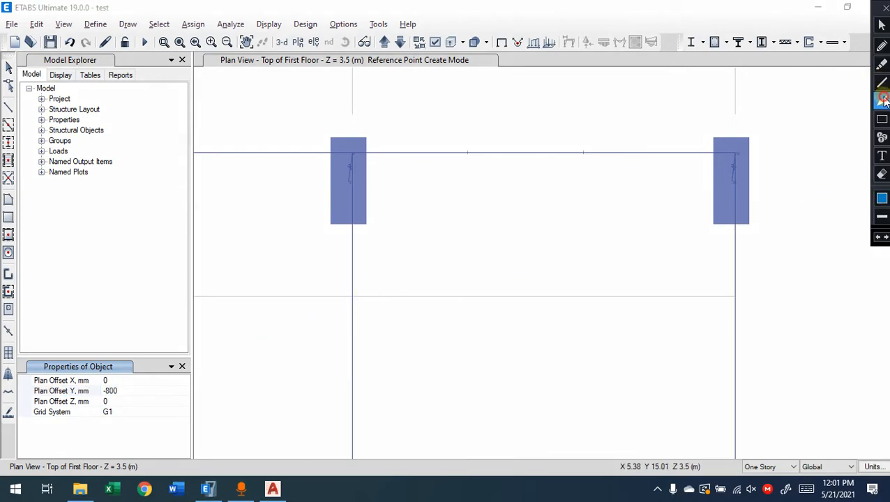
left_click_drag(372, 364, 596, 366)
left_click_drag(340, 365, 199, 365)
left_click_drag(354, 355, 357, 253)
left_click_drag(348, 386, 349, 451)
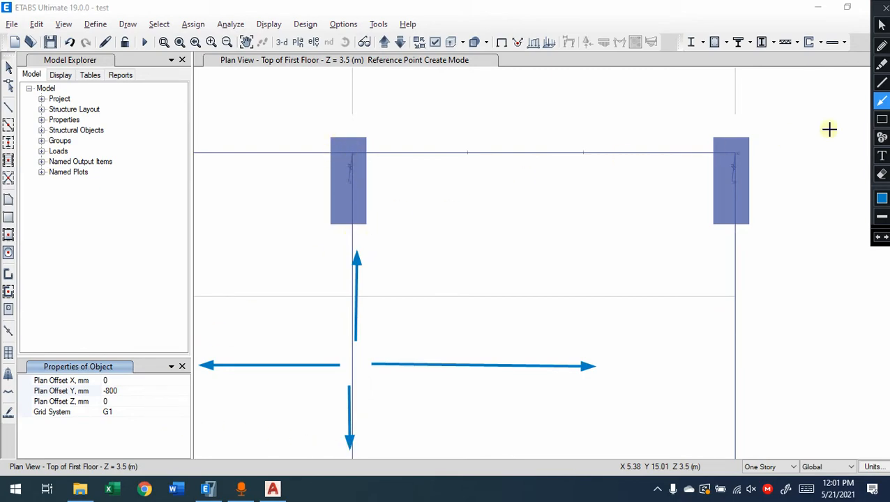
left_click(881, 24)
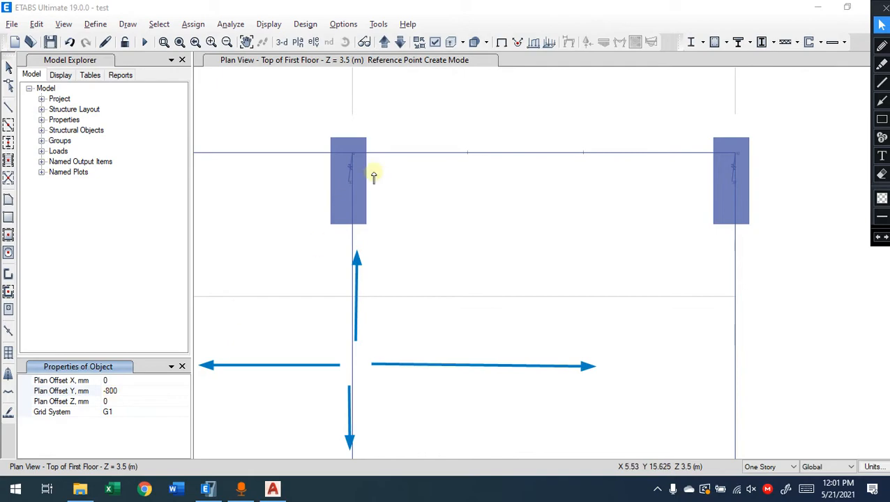
Place two reference points at 800 mm spacing down the grid 6 beam from grid A, and clear the screen annotations.
left_click(353, 151)
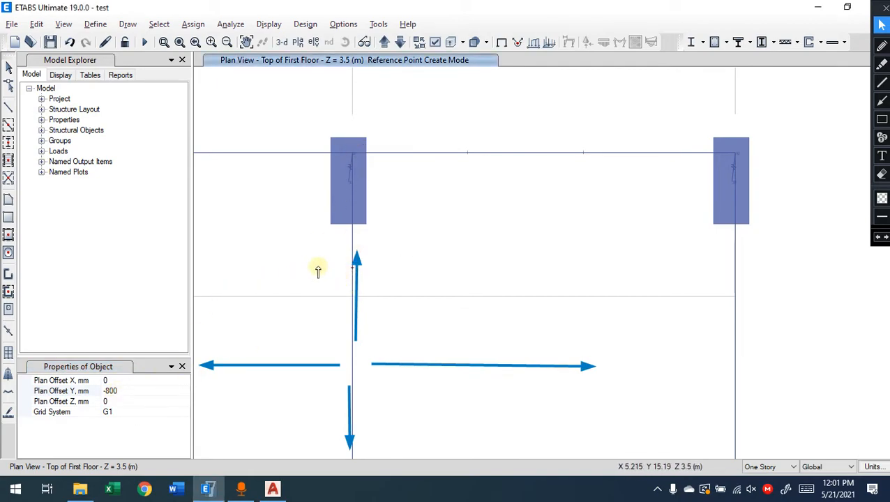
left_click(351, 270)
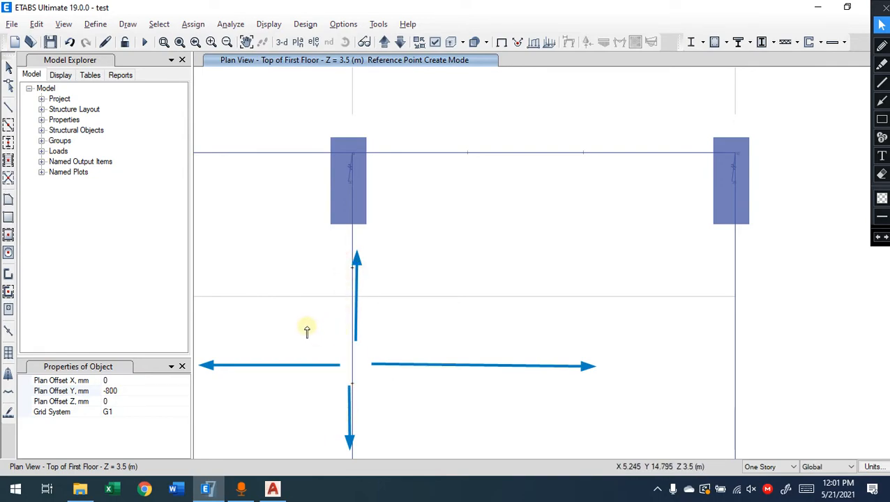
key("Escape")
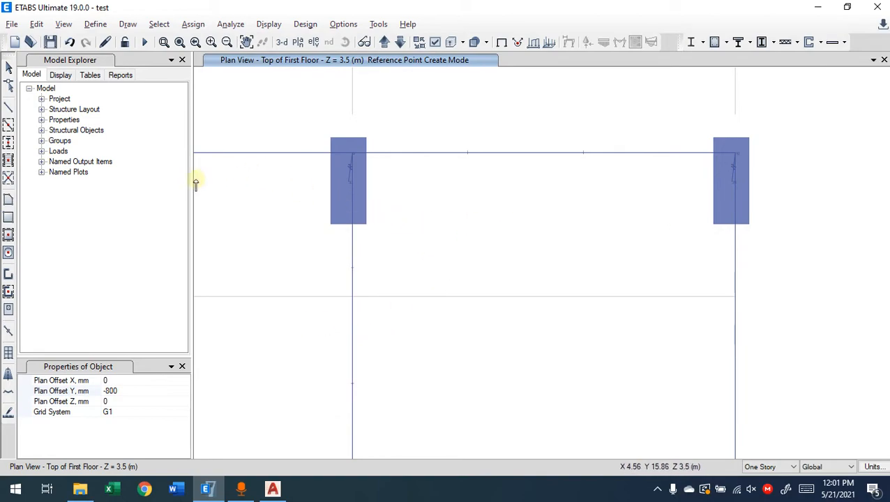
left_click(181, 365)
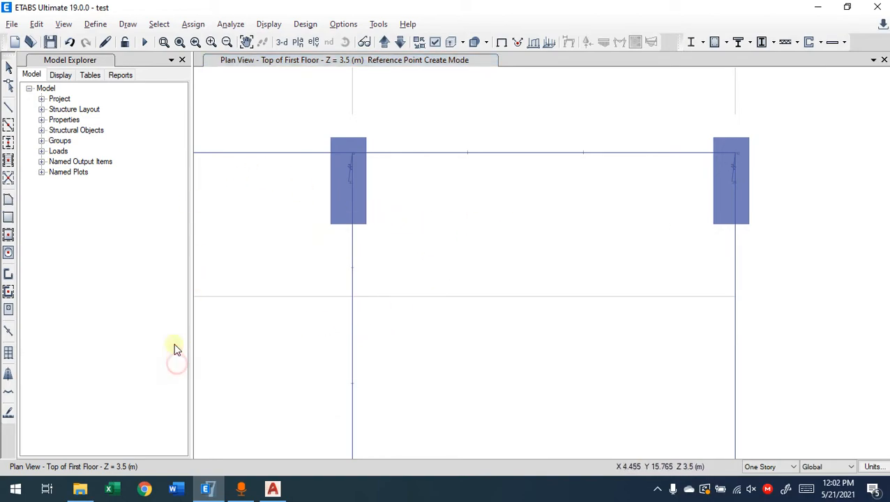
Draw a pinned B15X40 beam parallel to X from the first reference point on grid 6 to the grid 7 beam.
left_click(8, 109)
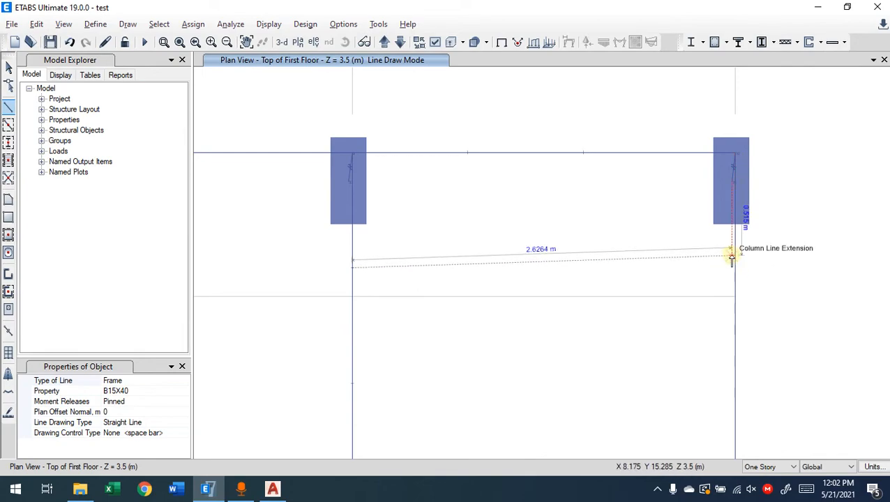
left_click(180, 433)
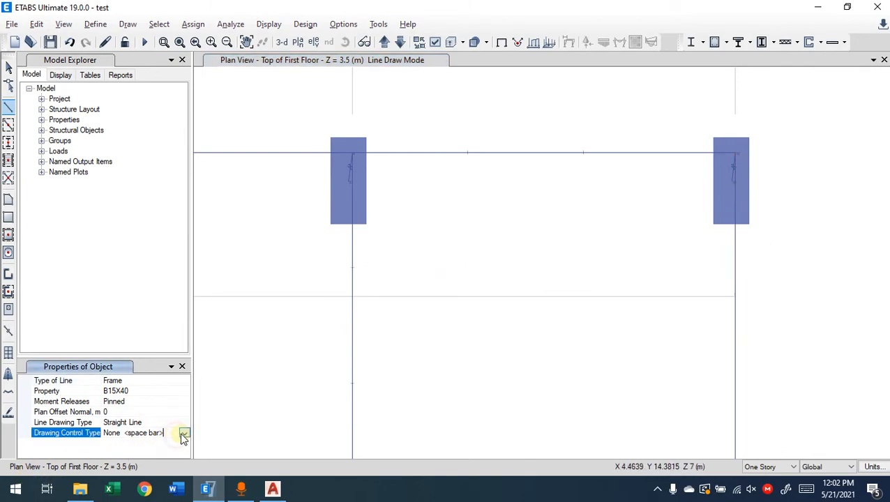
left_click(184, 434)
left_click(145, 412)
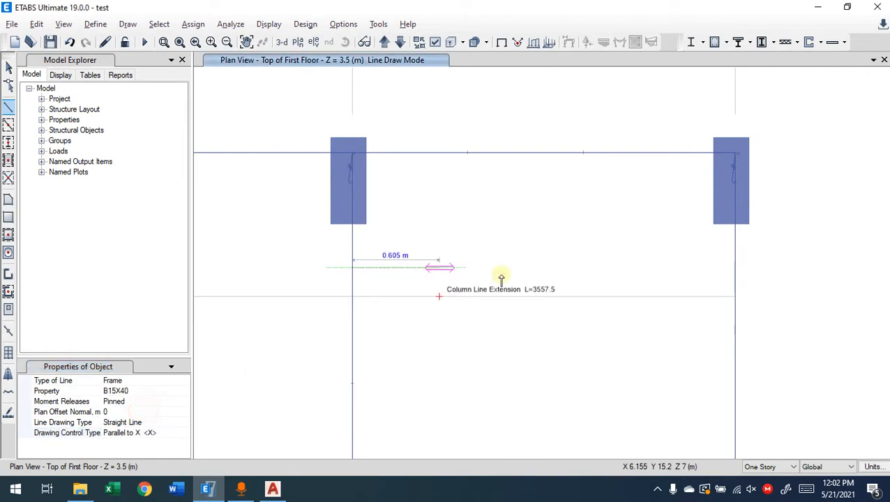
left_click(736, 268)
right_click(711, 280)
Draw a second B15X40 beam parallel to X from the second reference point on grid 6 to the grid 7 beam.
middle_click_drag(544, 336, 520, 209)
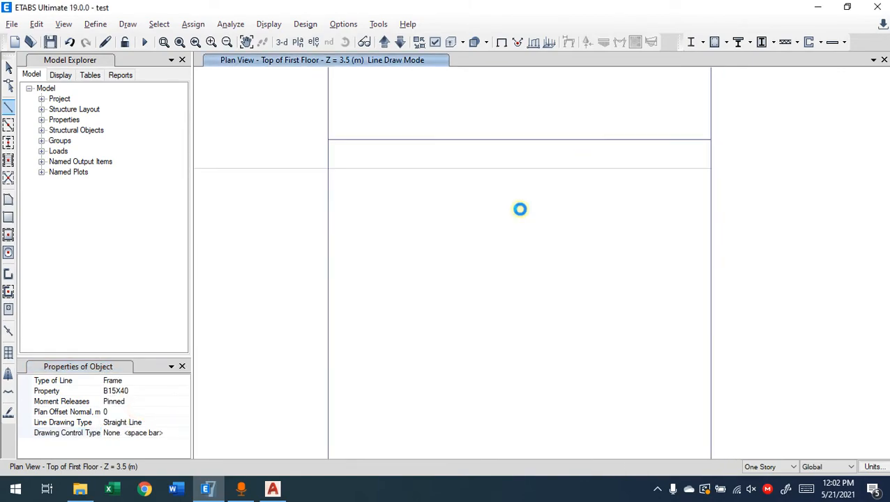
left_click(329, 252)
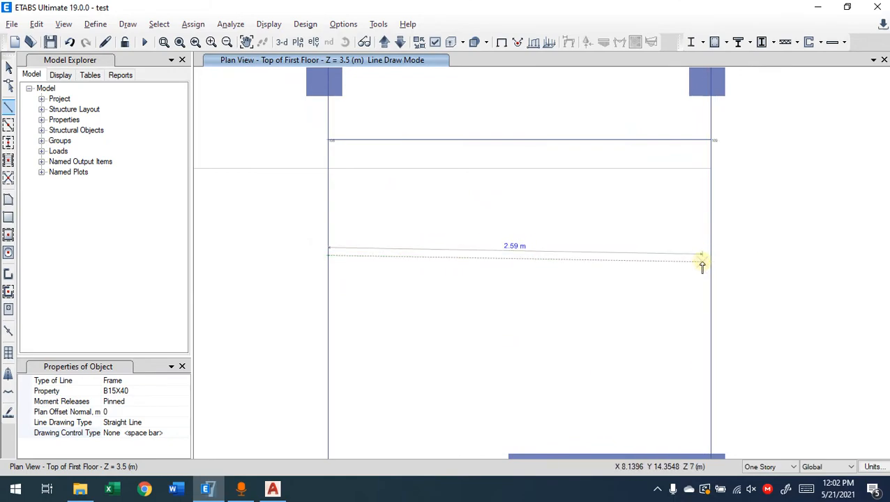
left_click(175, 438)
left_click(179, 434)
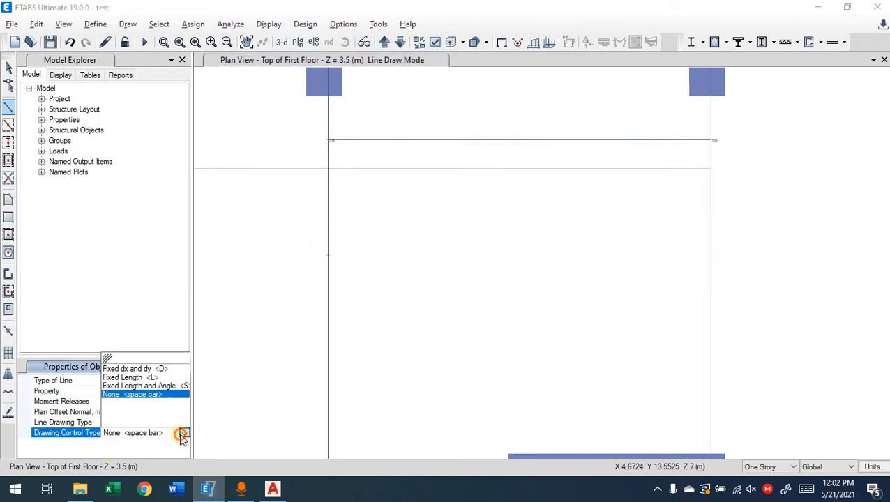
left_click(148, 411)
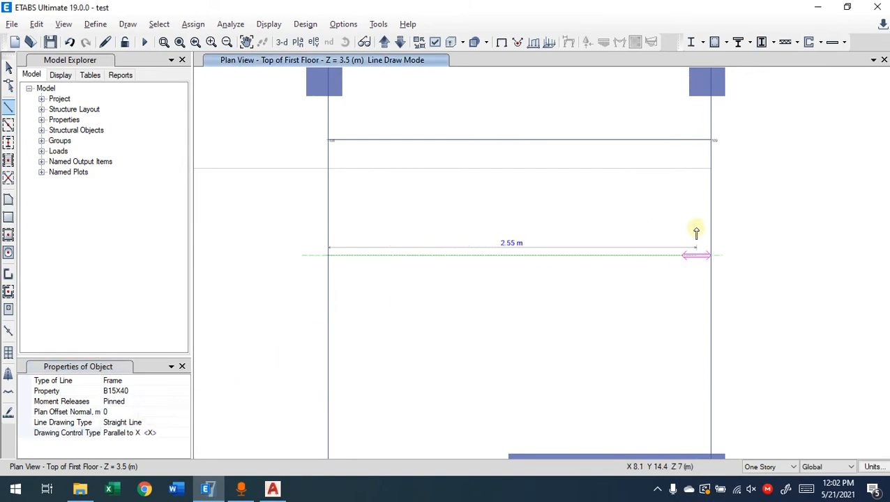
left_click(710, 254)
key("Escape")
Draw a 3.1 m B15X40 beam parallel to Y from the grid A reference point 0.8 m from grid 6 to the bay's lower beam.
middle_click_drag(497, 342, 472, 250)
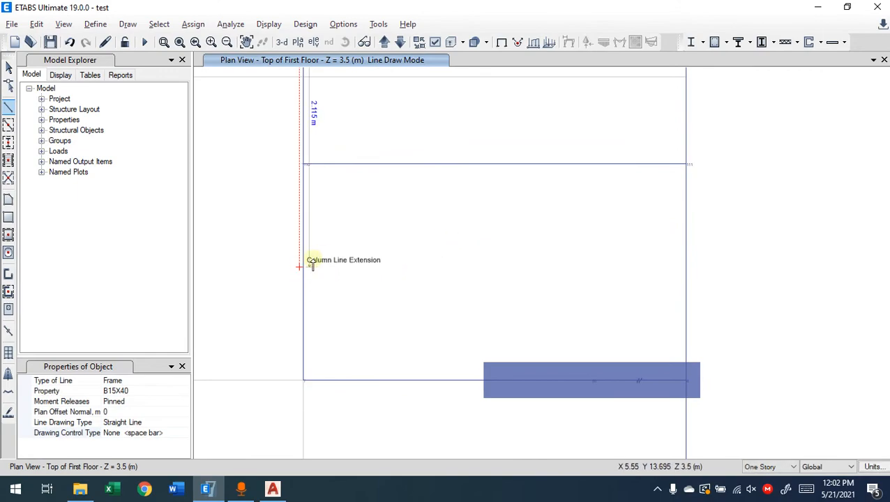
middle_click_drag(333, 253, 310, 384)
middle_click_drag(391, 198, 377, 332)
left_click(380, 198)
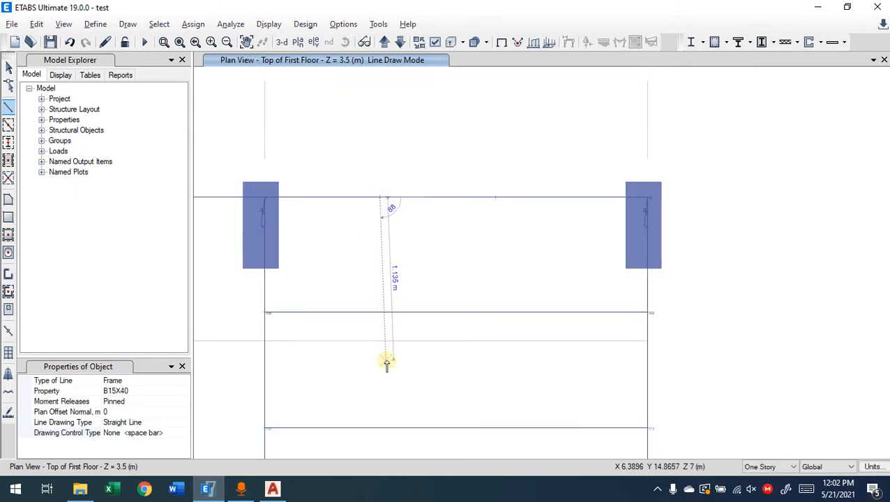
middle_click_drag(392, 361, 392, 309)
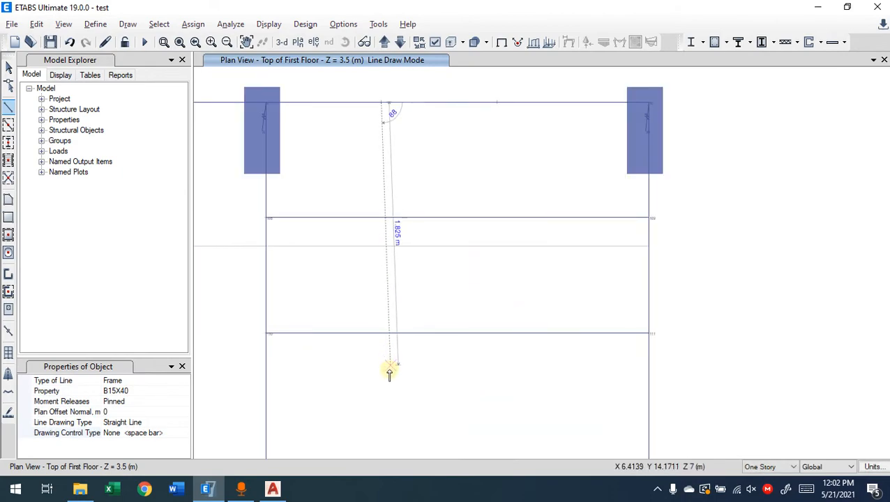
middle_click_drag(389, 368, 392, 326)
scroll(386, 307, "down", 3)
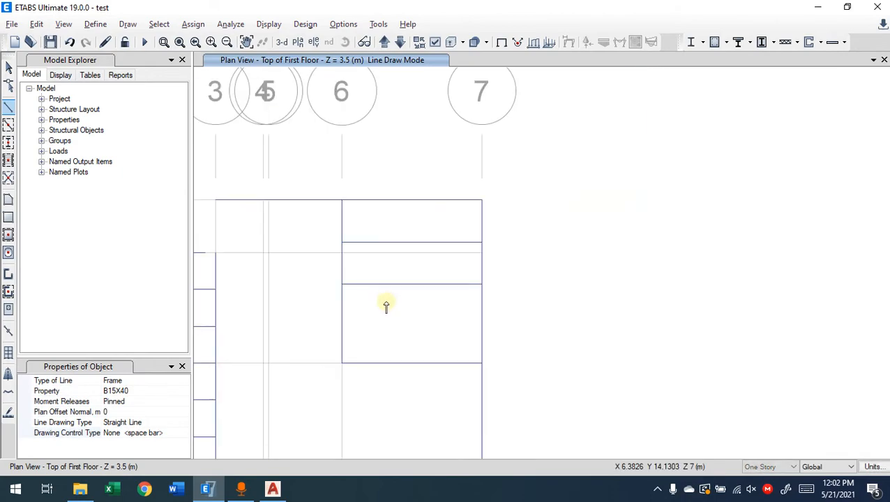
left_click(144, 434)
left_click(181, 433)
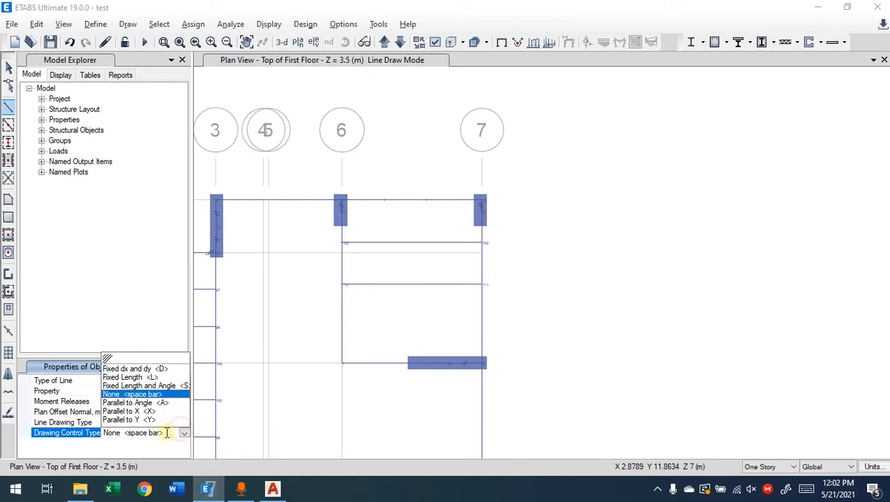
left_click(145, 414)
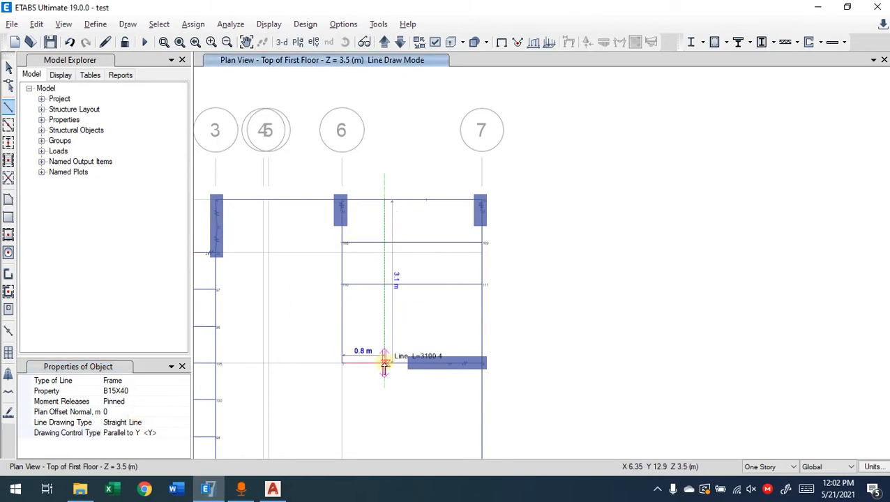
scroll(384, 362, "up", 2)
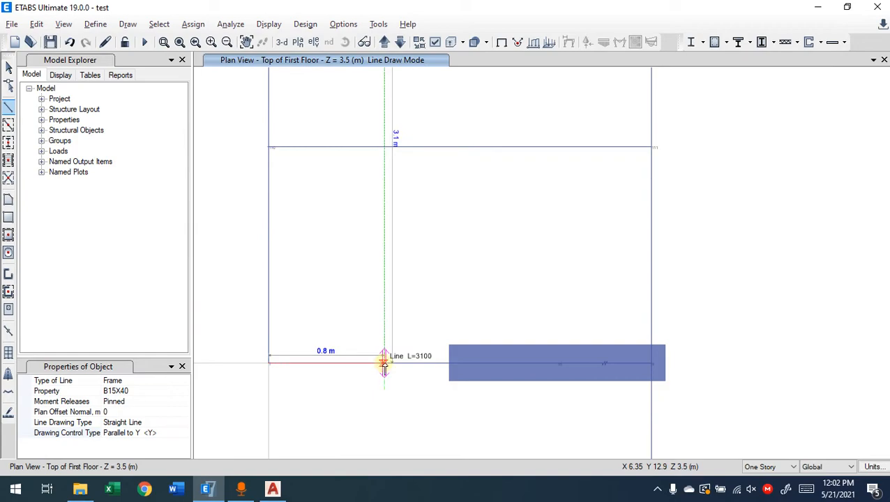
left_click(384, 363)
key("Escape")
Draw a second 3.1 m B15X40 beam parallel to Y from the other grid A reference point to the beam along the lower column.
middle_click_drag(427, 246, 426, 286)
scroll(426, 286, "down", 2)
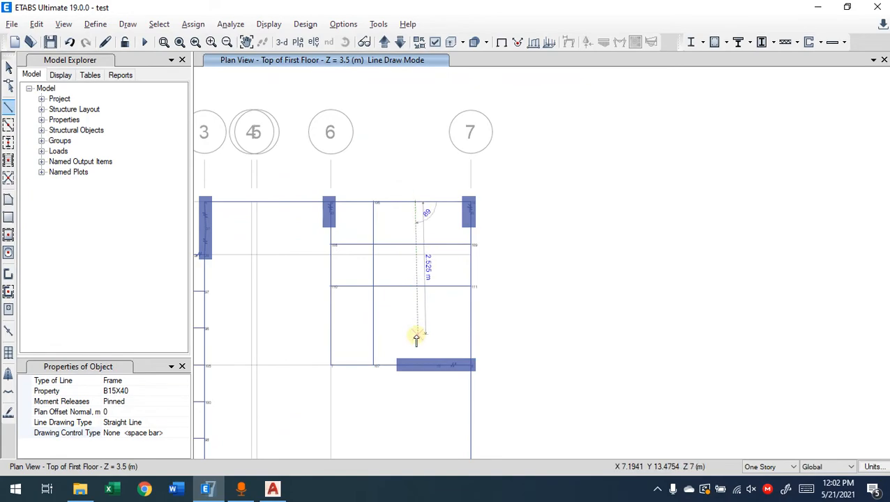
scroll(413, 358, "up", 2)
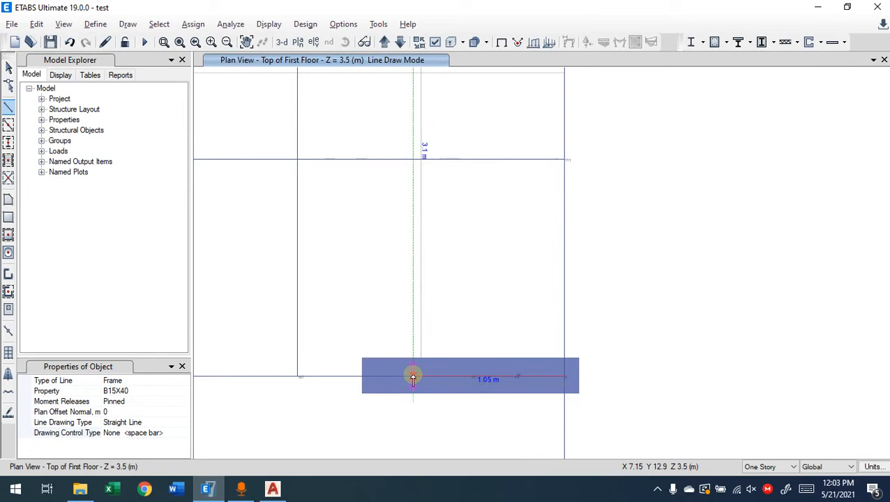
left_click(413, 378)
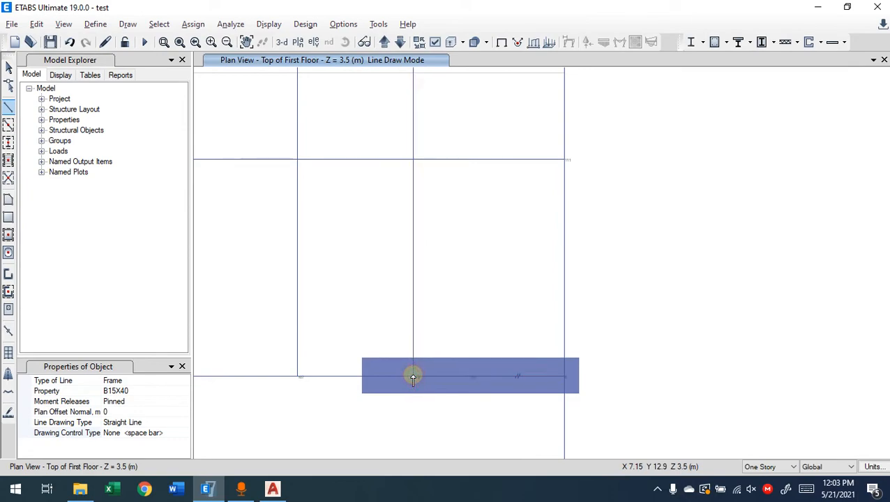
Draw a third B15X40 beam parallel to X, 2.65 m long from grid 6 to grid 7, 0.7 m above the bay's lower beam.
scroll(445, 255, "down", 2)
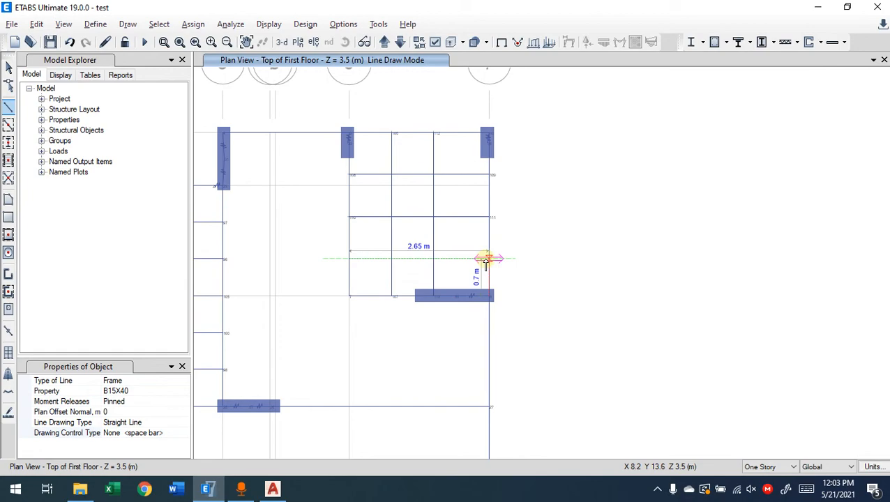
left_click(489, 259)
key("Escape")
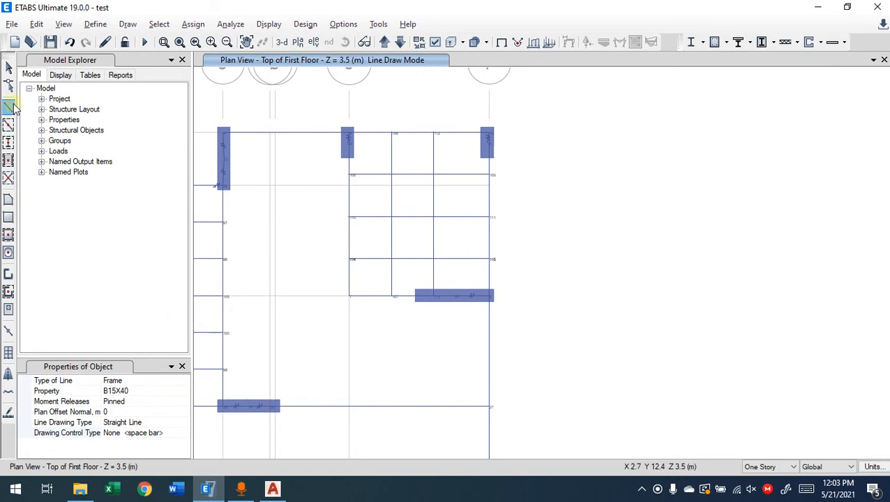
Open the Moment Releases setting of the B15X40 frame line for editing.
left_click(125, 401)
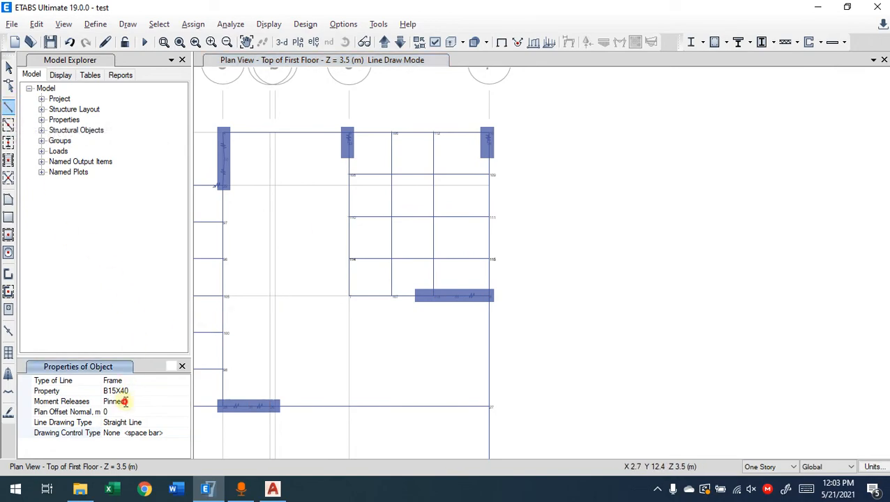